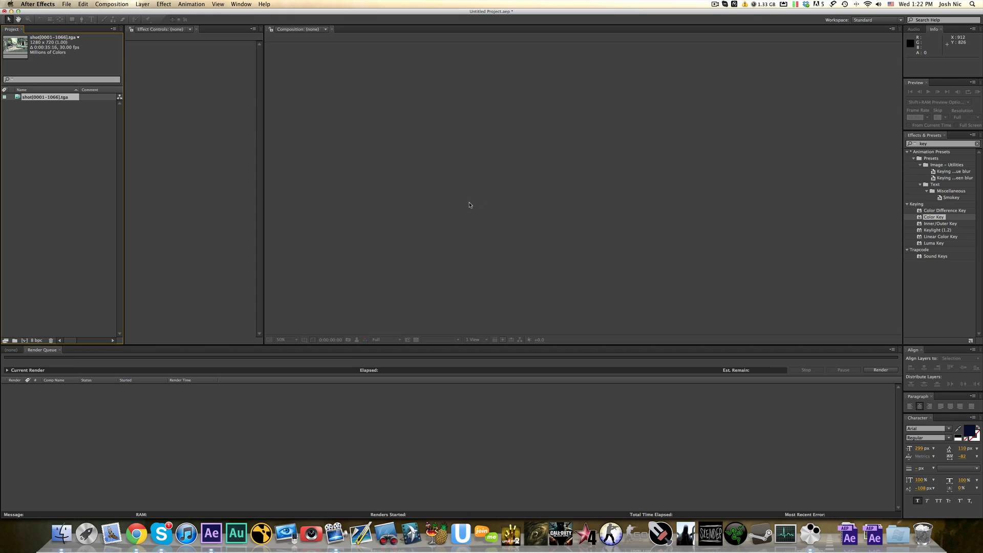
Interpret the shot0001-1066.tga footage at 60 fps instead of 30
{"action": "right_click", "coordinate": [43, 97]}
{"action": "mouse_move", "coordinate": [77, 138]}
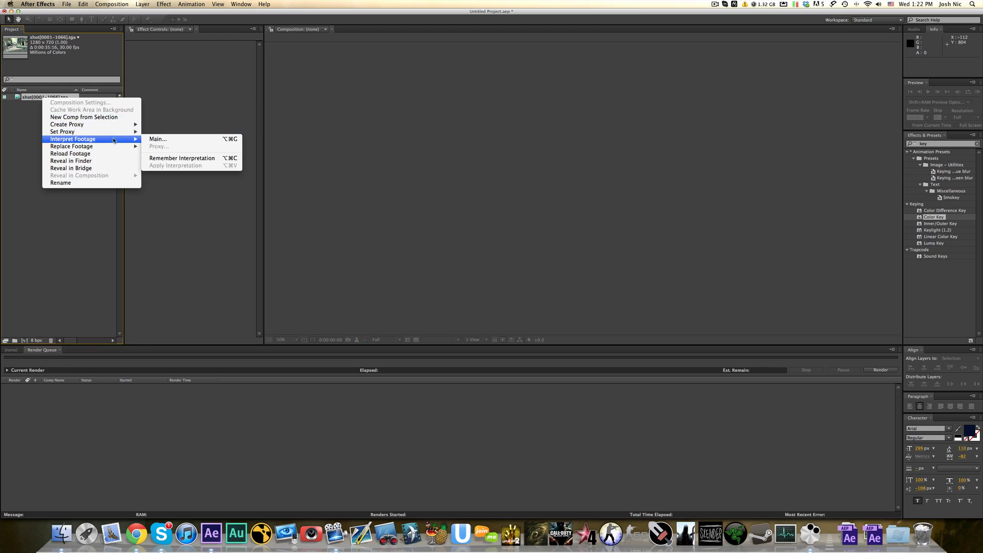
{"action": "left_click", "coordinate": [156, 141]}
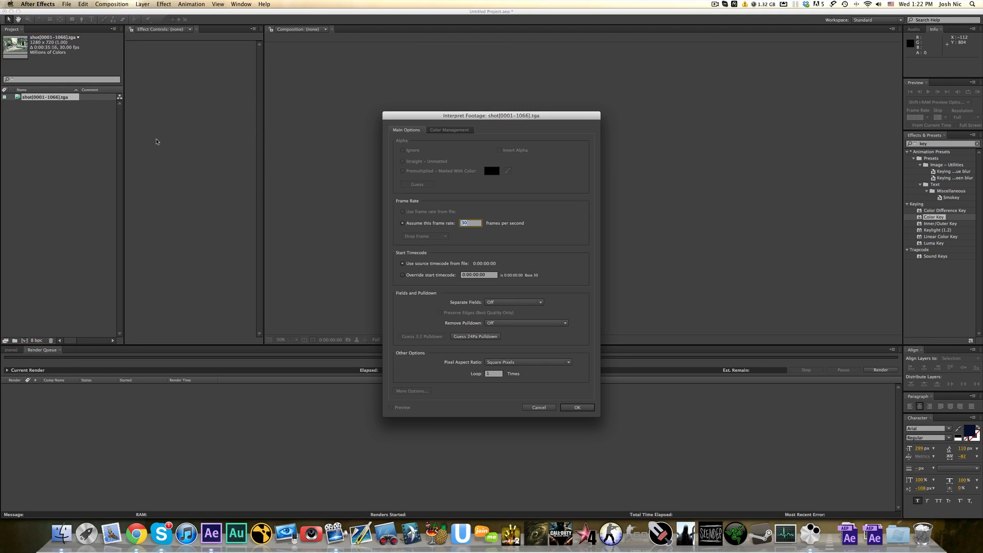
{"action": "type", "text": "60"}
{"action": "left_click", "coordinate": [570, 407]}
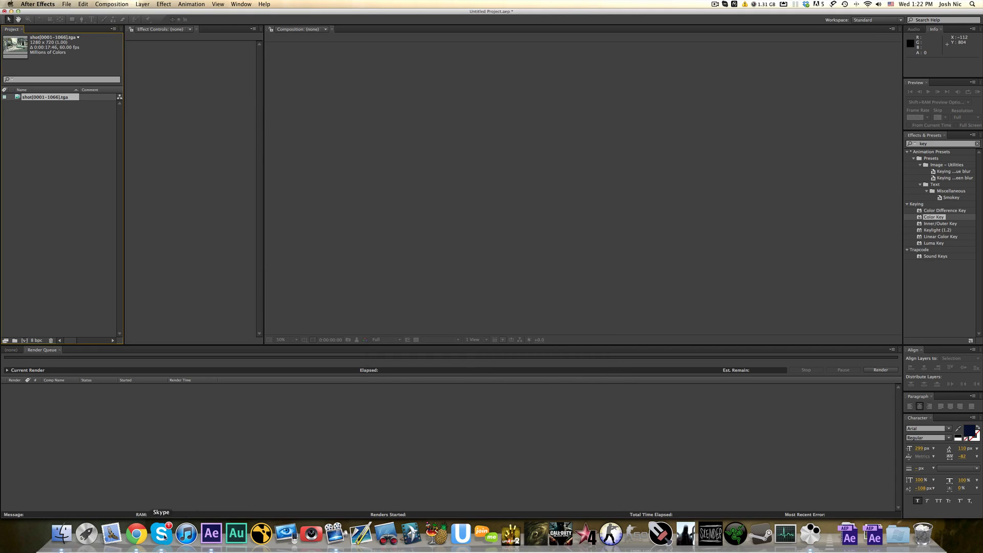
{"action": "left_click", "coordinate": [137, 535]}
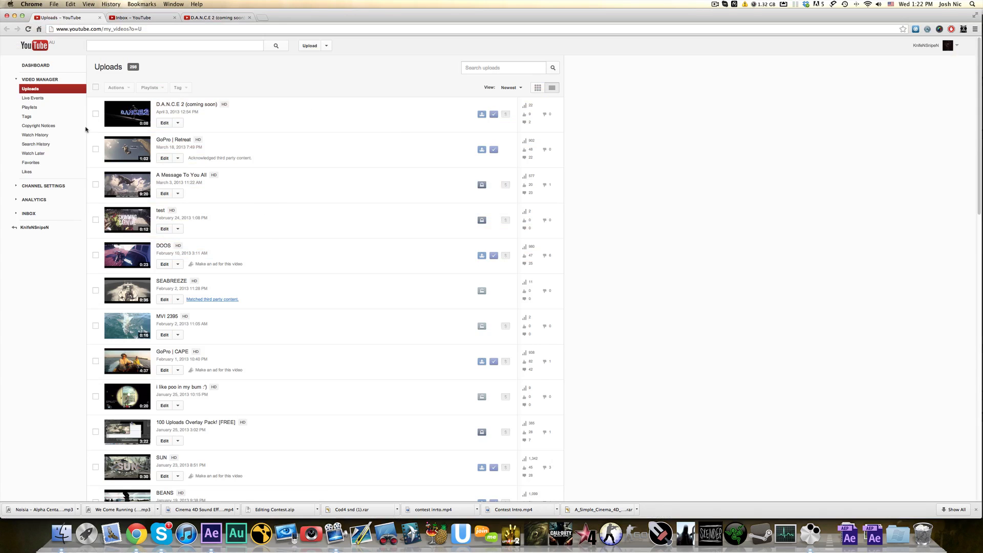
{"action": "left_click", "coordinate": [41, 108]}
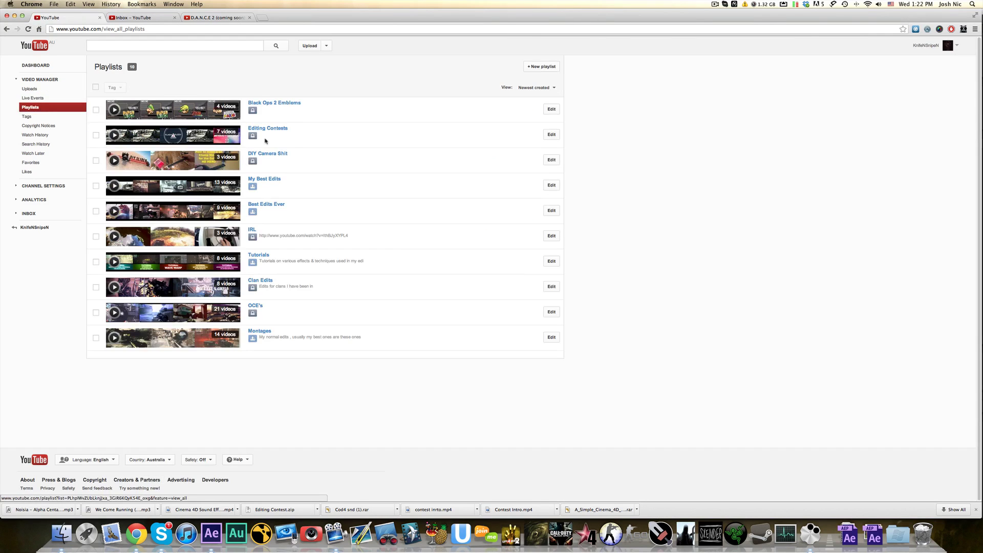
{"action": "left_click", "coordinate": [260, 255]}
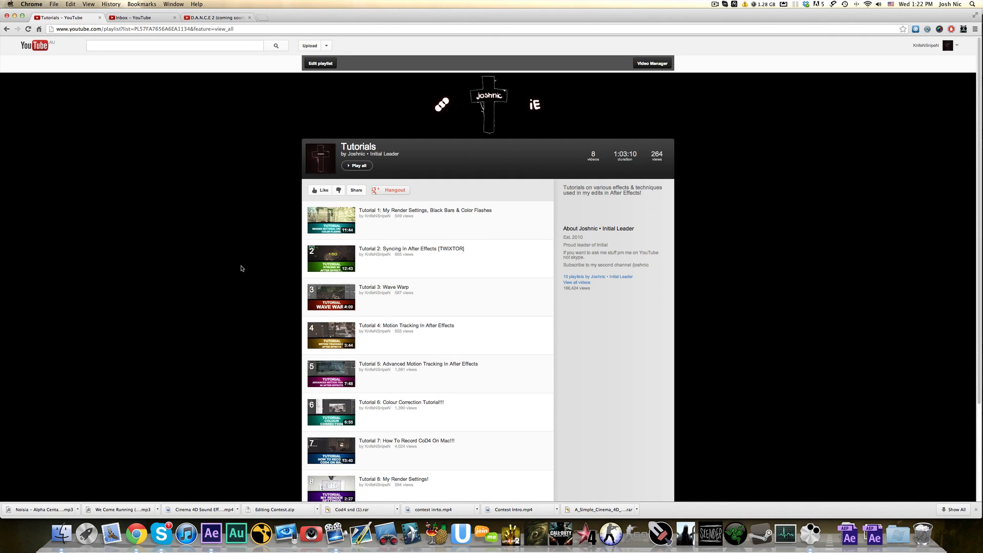
{"action": "scroll", "coordinate": [244, 269], "scroll_direction": "down", "scroll_amount": 5}
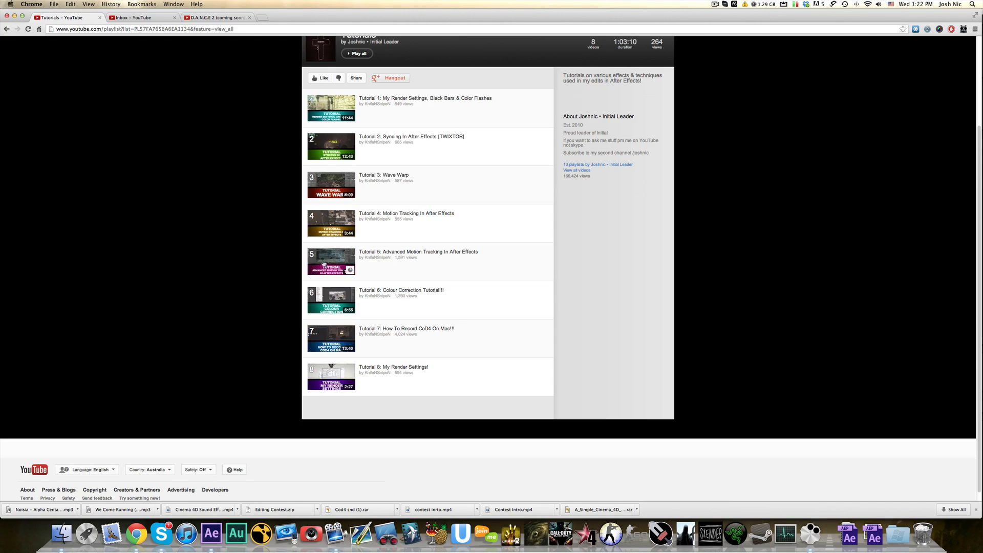
{"action": "left_click", "coordinate": [212, 533]}
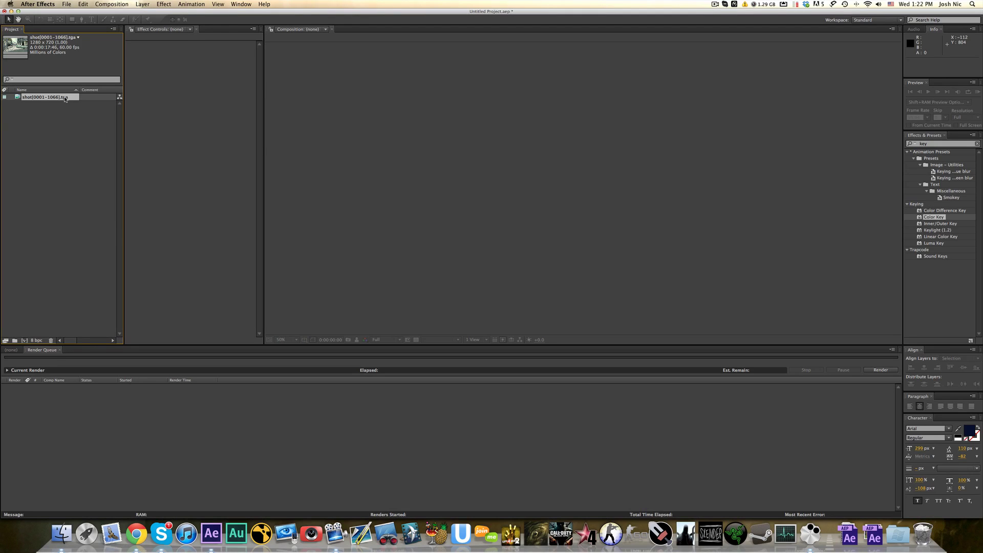
Build the 'shot' composition from the footage and scrub to about 8 seconds
{"action": "left_click_drag", "start_coordinate": [65, 99], "coordinate": [24, 339]}
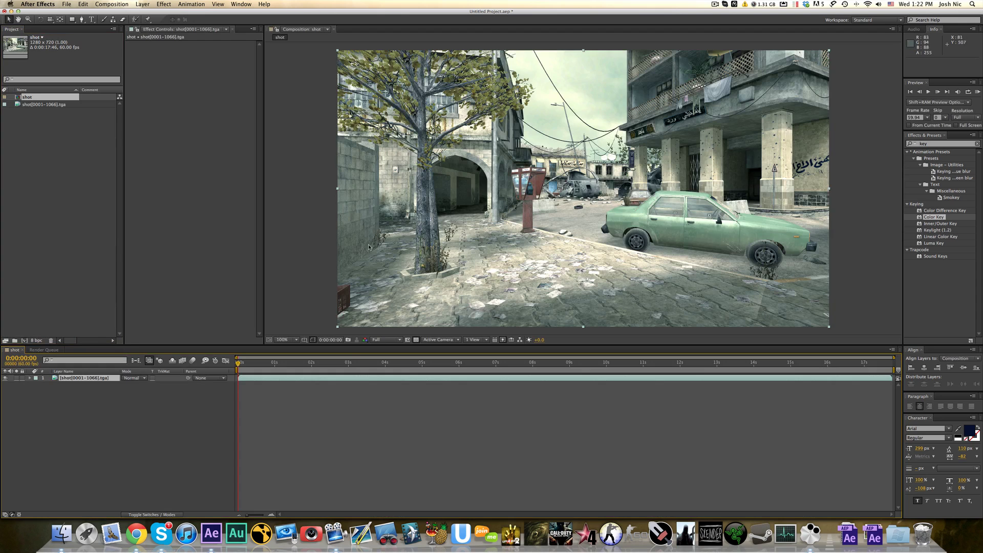
{"action": "mouse_move", "coordinate": [239, 363]}
{"action": "left_mouse_down"}
{"action": "mouse_move", "coordinate": [544, 359]}
{"action": "mouse_move", "coordinate": [507, 363]}
{"action": "left_mouse_up"}
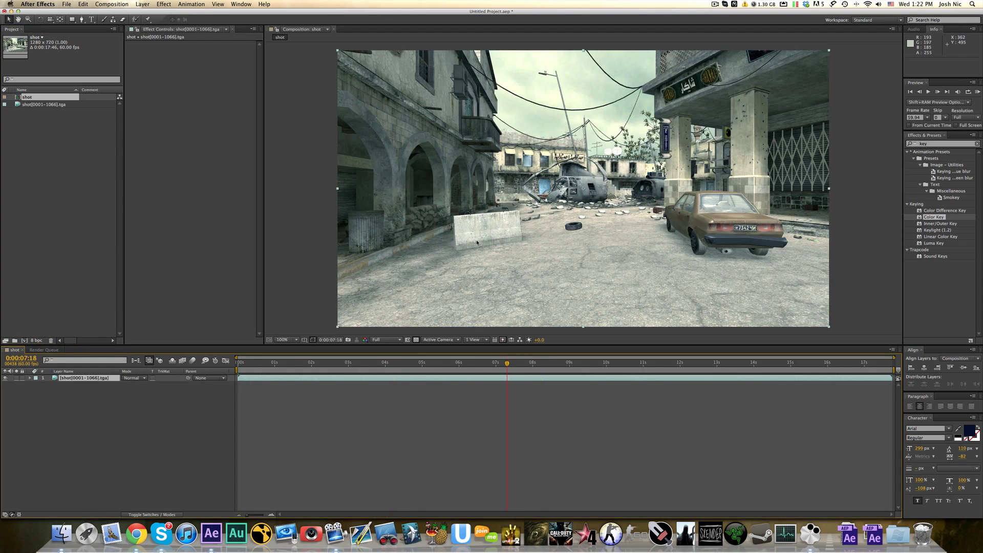
Apply Track Camera to the untrimmed footage layer, then undo it
{"action": "right_click", "coordinate": [478, 246]}
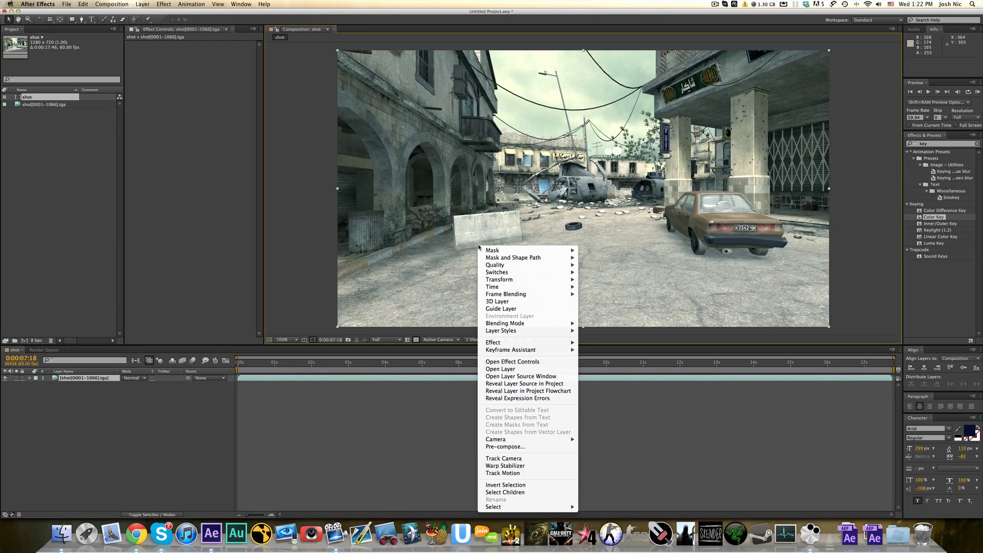
{"action": "left_click", "coordinate": [504, 458]}
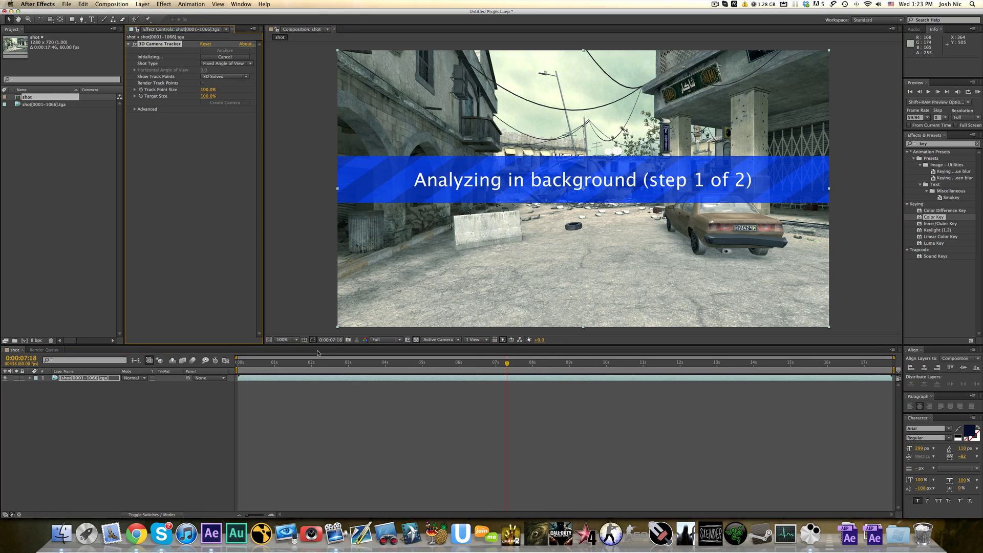
{"action": "key", "text": "super+z"}
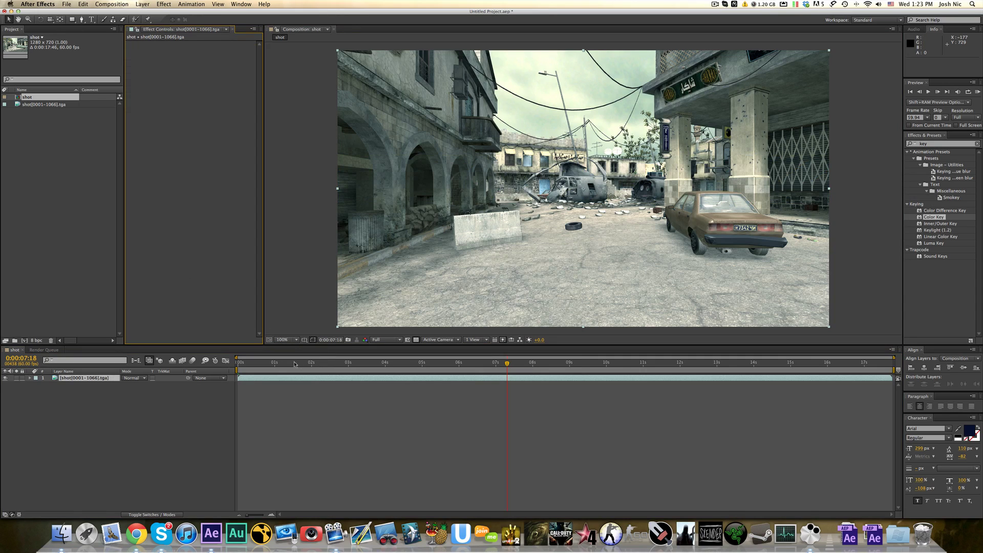
Trim the layer's in and out points around 4 seconds and slide it to start at zero
{"action": "left_click_drag", "start_coordinate": [295, 364], "coordinate": [606, 363]}
{"action": "key", "text": "alt+bracketleft"}
{"action": "key", "text": "alt+bracketright"}
{"action": "key", "text": "Home"}
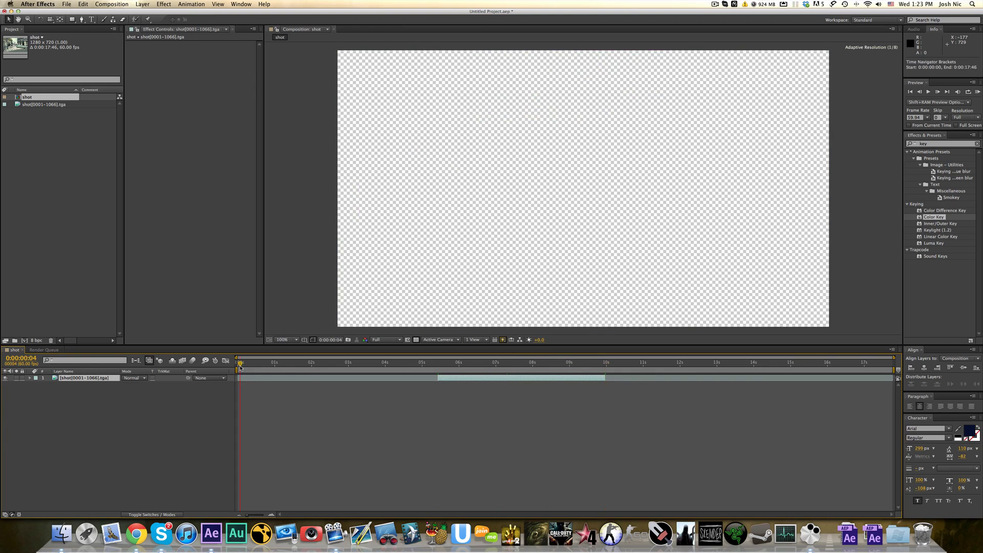
{"action": "key", "text": "bracketleft"}
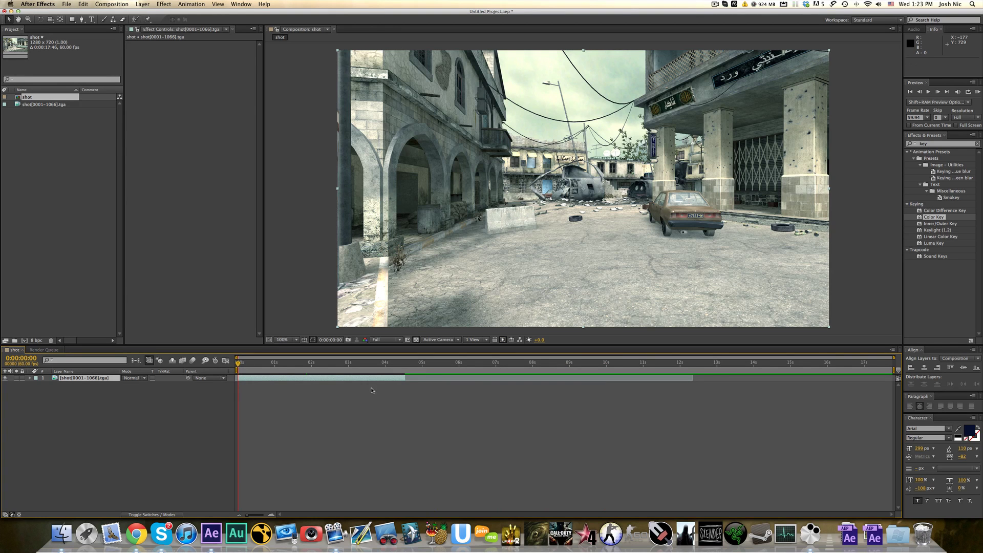
Apply the 3D Camera Tracker to the trimmed footage layer
{"action": "left_click", "coordinate": [403, 365]}
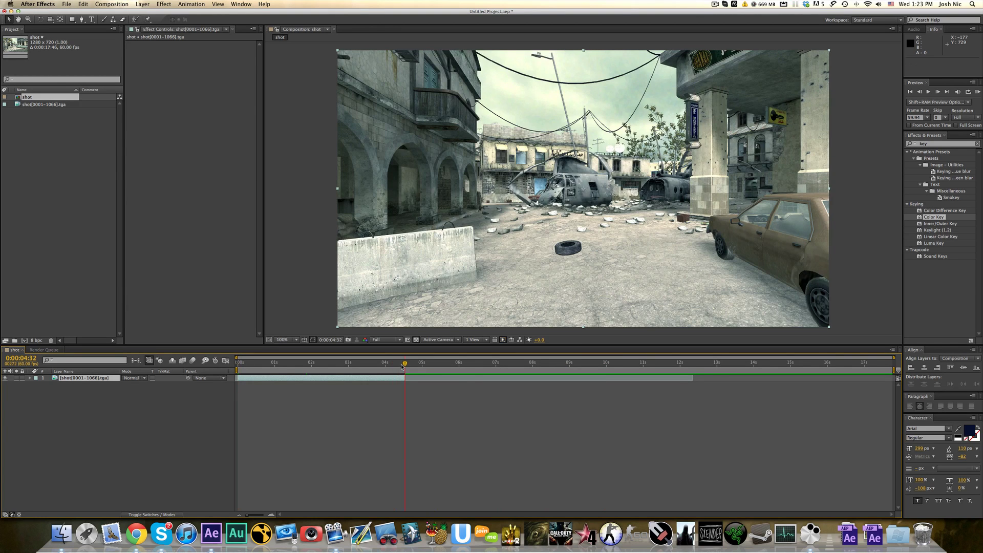
{"action": "right_click", "coordinate": [347, 379]}
{"action": "left_click", "coordinate": [375, 470]}
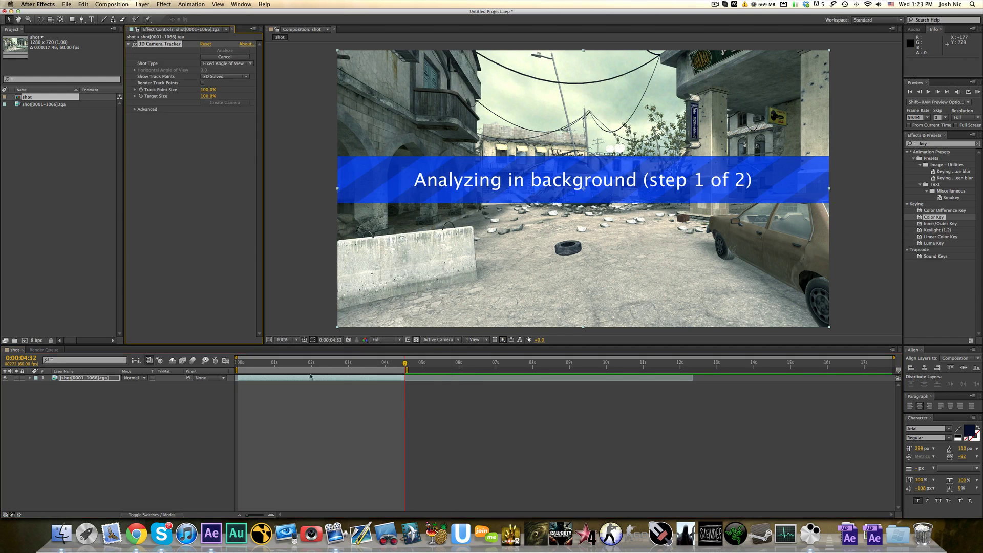
{"action": "left_click", "coordinate": [305, 366]}
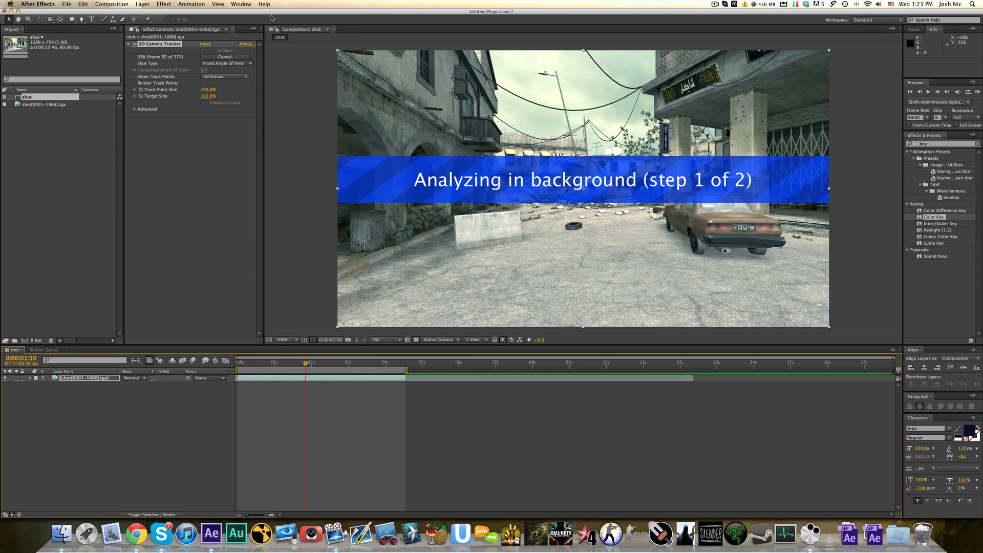
Expand the 3D Camera Tracker's Advanced settings while the solve runs
{"action": "left_click", "coordinate": [135, 109]}
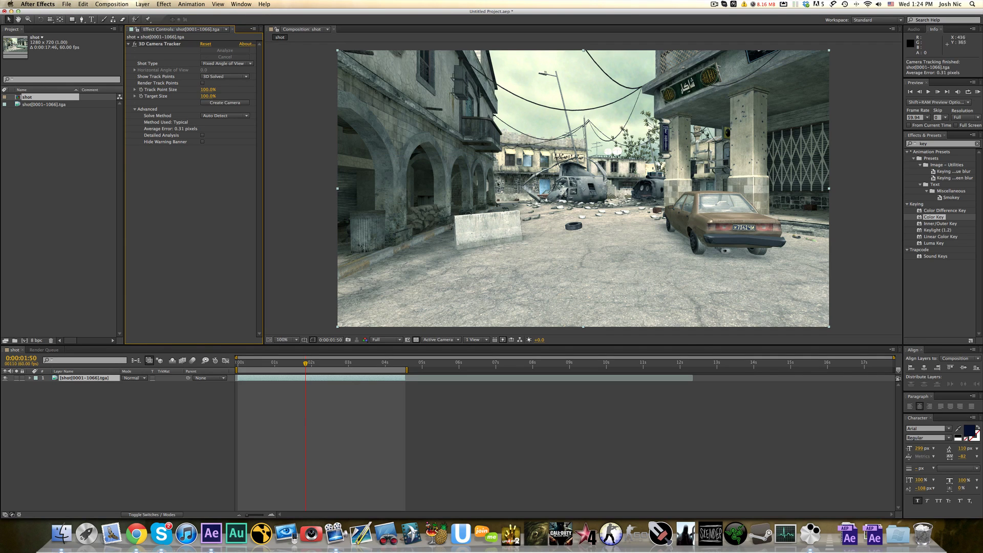
{"action": "left_click", "coordinate": [155, 45]}
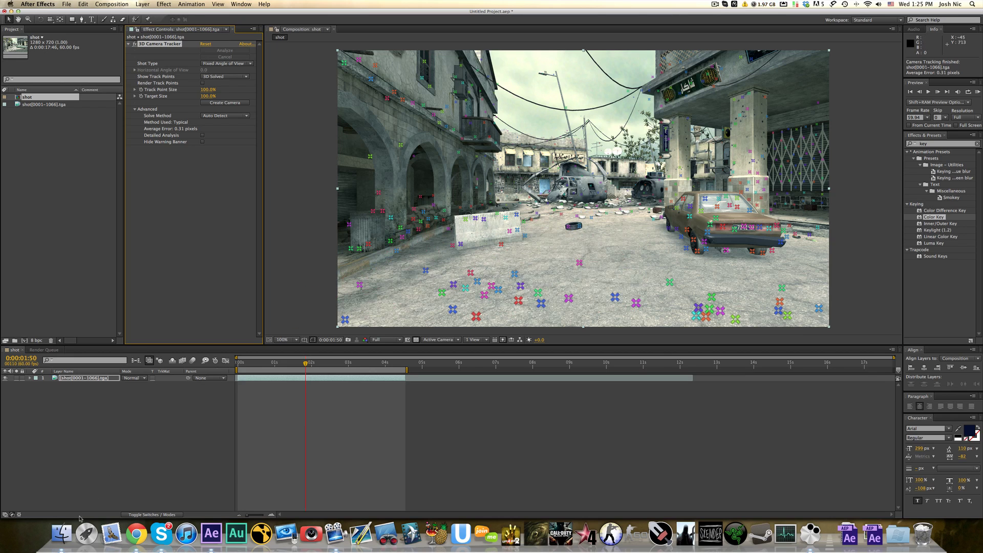
In Finder, open the Edits > SUN folder and play 04 Sun_3_1.mp4
{"action": "left_click", "coordinate": [62, 533]}
{"action": "left_click", "coordinate": [169, 151]}
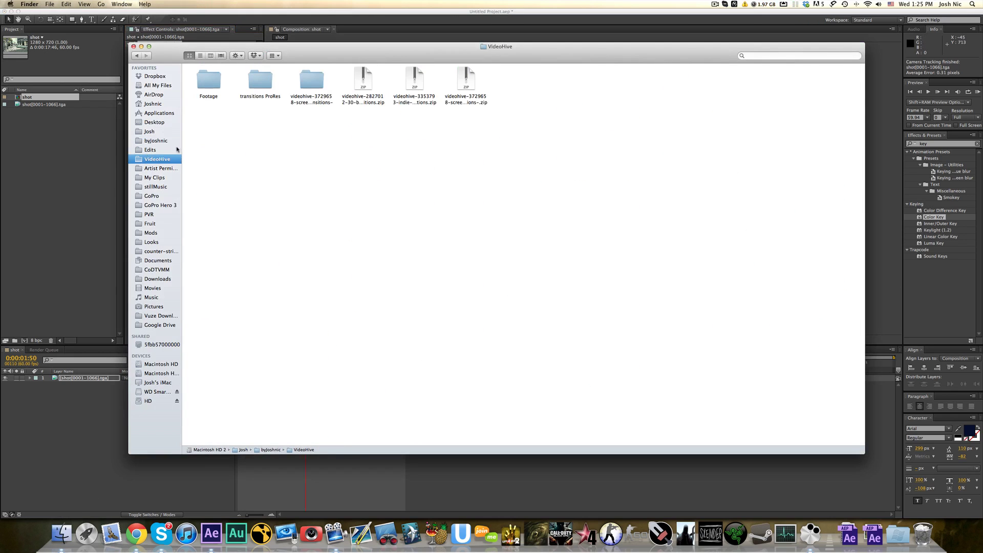
{"action": "left_click", "coordinate": [846, 237]}
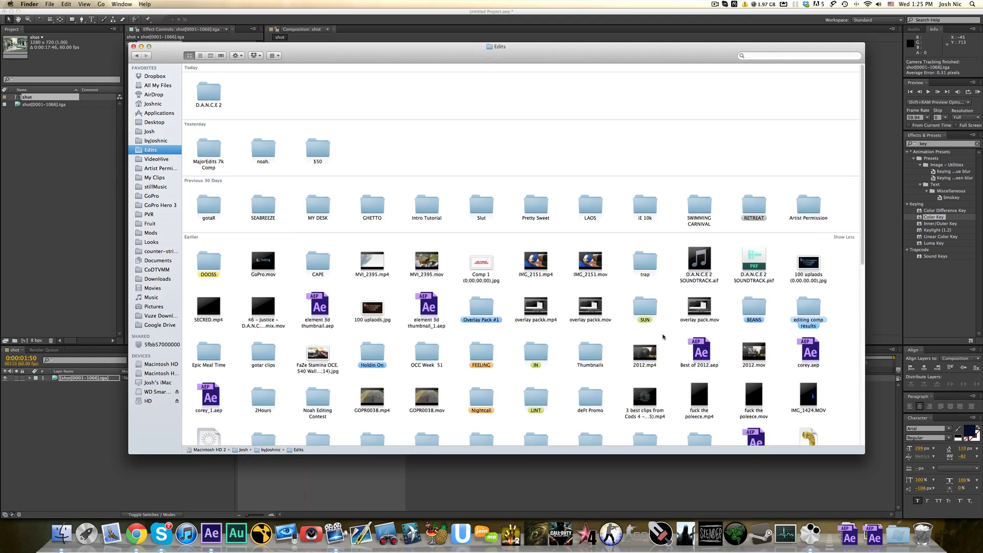
{"action": "left_click", "coordinate": [649, 315]}
{"action": "double_click", "coordinate": [652, 308]}
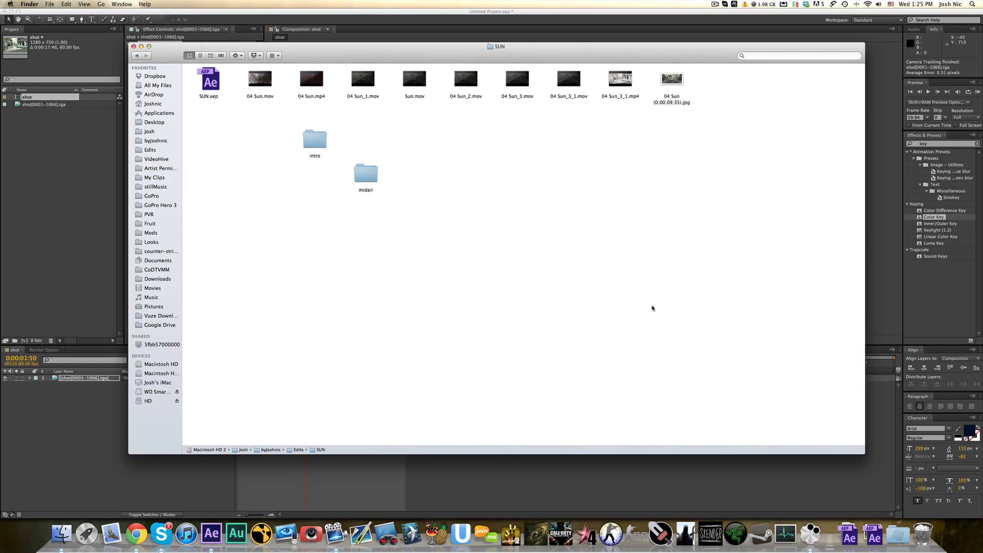
{"action": "double_click", "coordinate": [614, 96]}
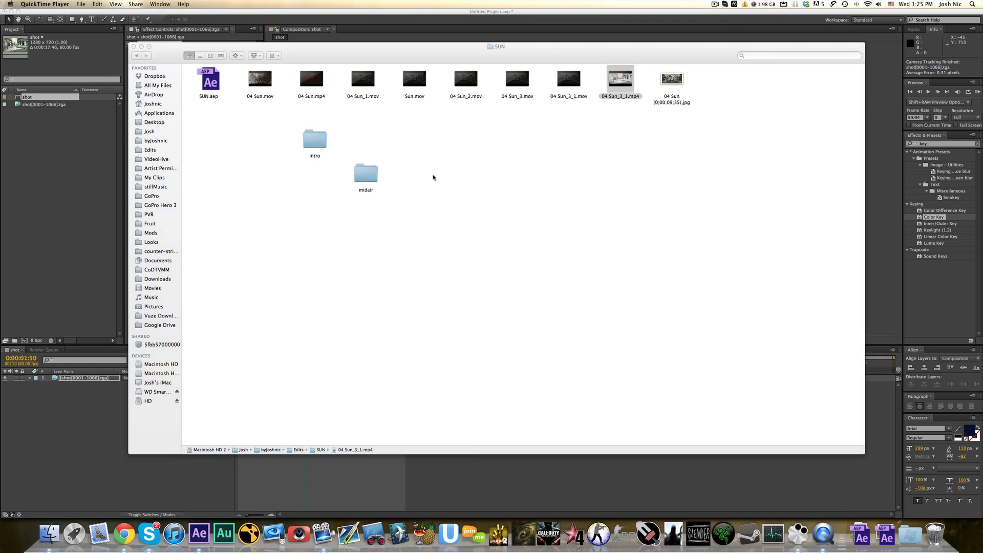
Preview the '04 Sun (0;00;09;35).jpg' still in Quick Look
{"action": "left_click", "coordinate": [668, 110]}
{"action": "left_click", "coordinate": [671, 82]}
{"action": "key", "text": "space"}
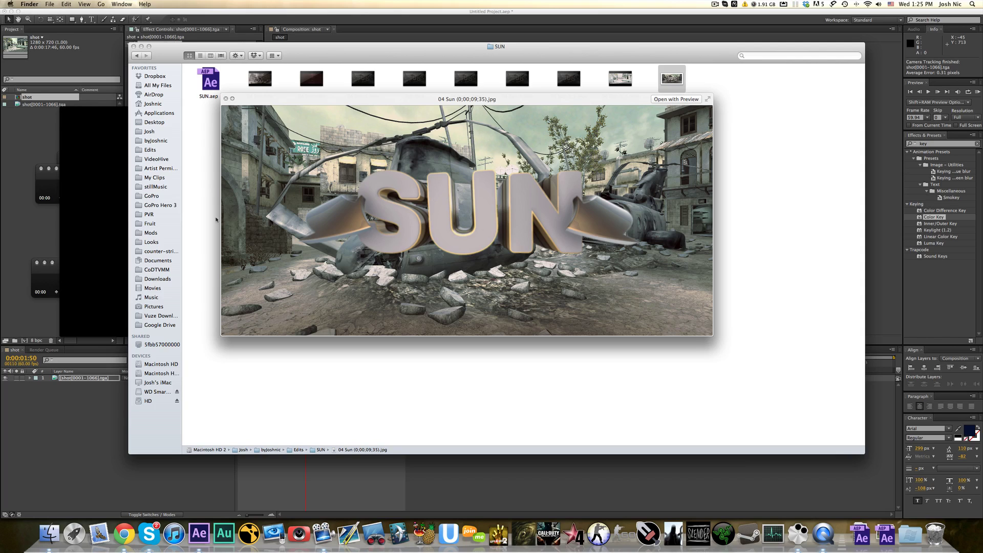
Scrub the SUN example video from its first frame to 4 seconds
{"action": "left_click", "coordinate": [126, 203]}
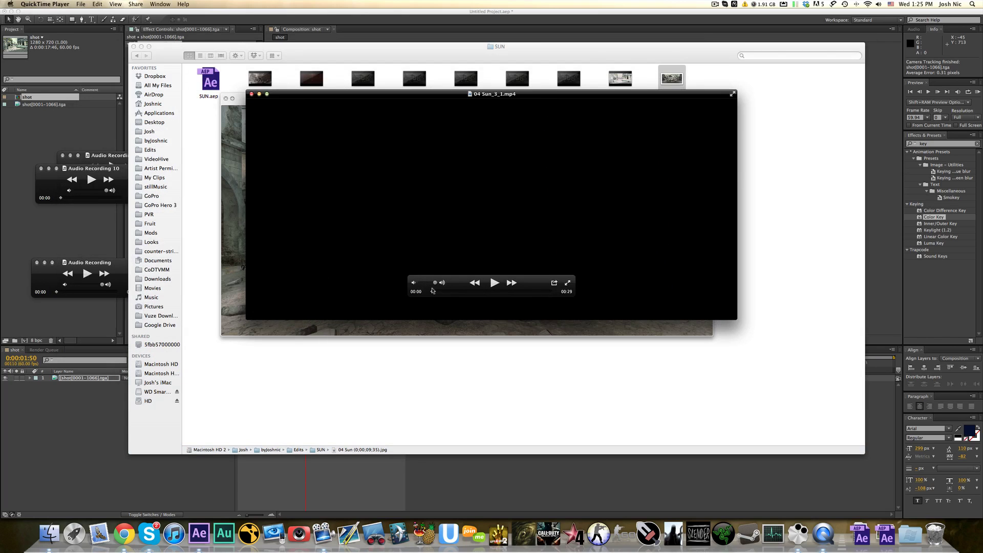
{"action": "left_click_drag", "start_coordinate": [437, 292], "coordinate": [439, 293]}
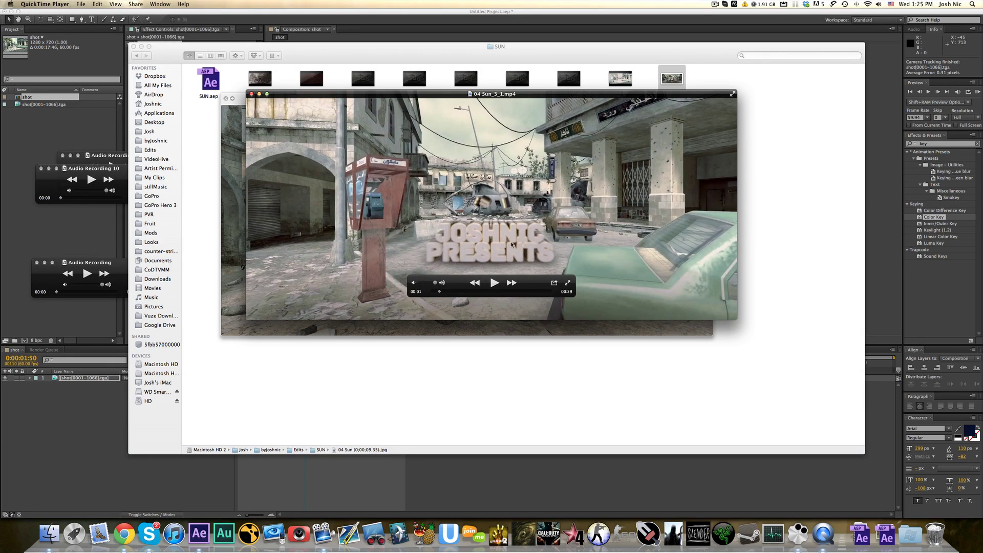
{"action": "left_click_drag", "start_coordinate": [440, 293], "coordinate": [465, 293]}
Quit QuickTime, close the Quick Look preview and hide Finder
{"action": "key", "text": "super+w"}
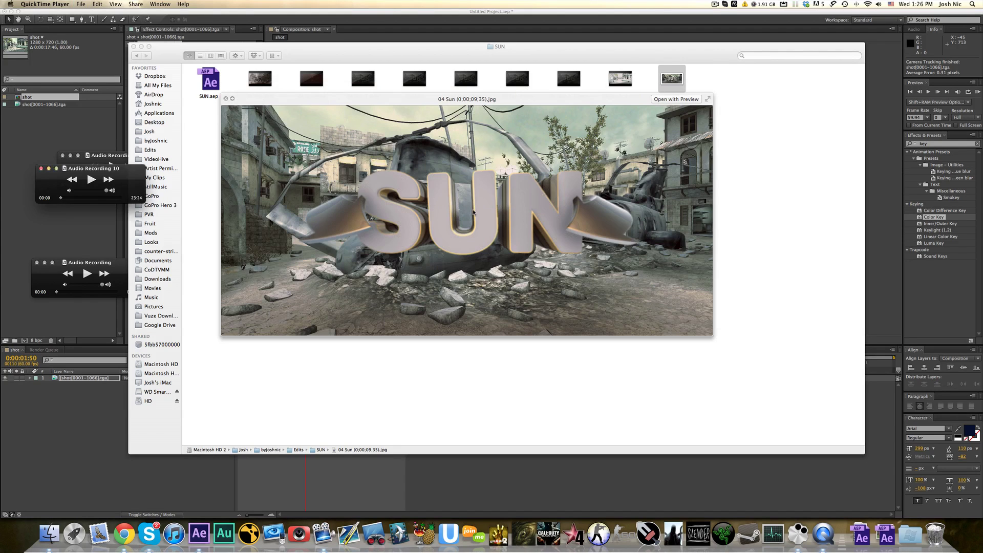
{"action": "key", "text": "super+q"}
{"action": "key", "text": "space"}
{"action": "key", "text": "super+h"}
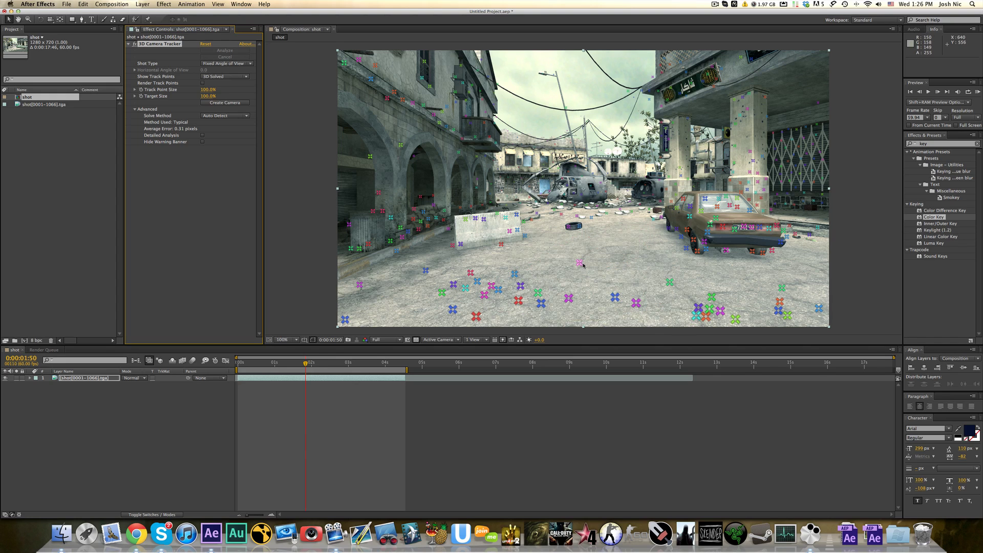
Try selecting ground, wall and barrier track points, then clear the selection
{"action": "mouse_move", "coordinate": [579, 256]}
{"action": "left_mouse_down"}
{"action": "mouse_move", "coordinate": [512, 259]}
{"action": "mouse_move", "coordinate": [466, 297]}
{"action": "mouse_move", "coordinate": [640, 293]}
{"action": "left_mouse_up"}
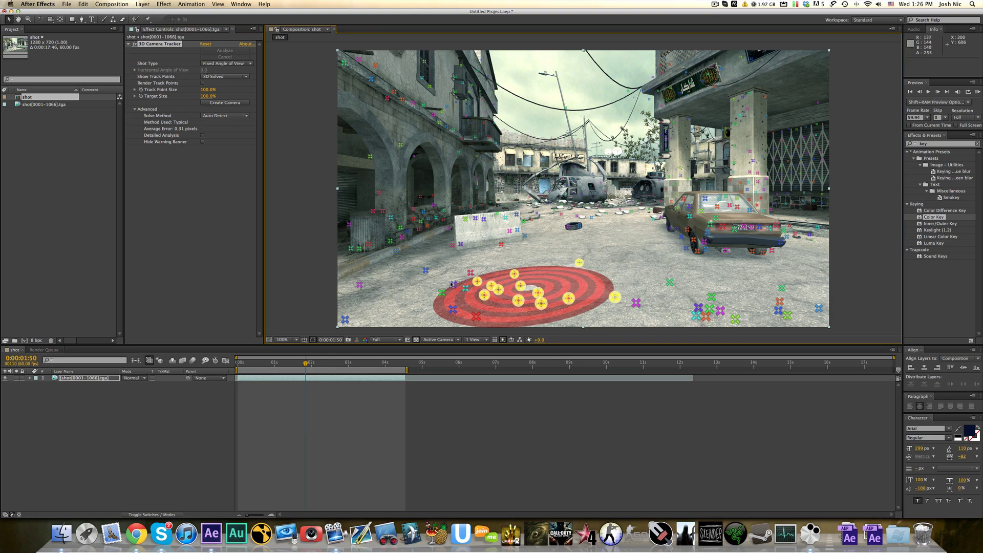
{"action": "left_click", "coordinate": [569, 261]}
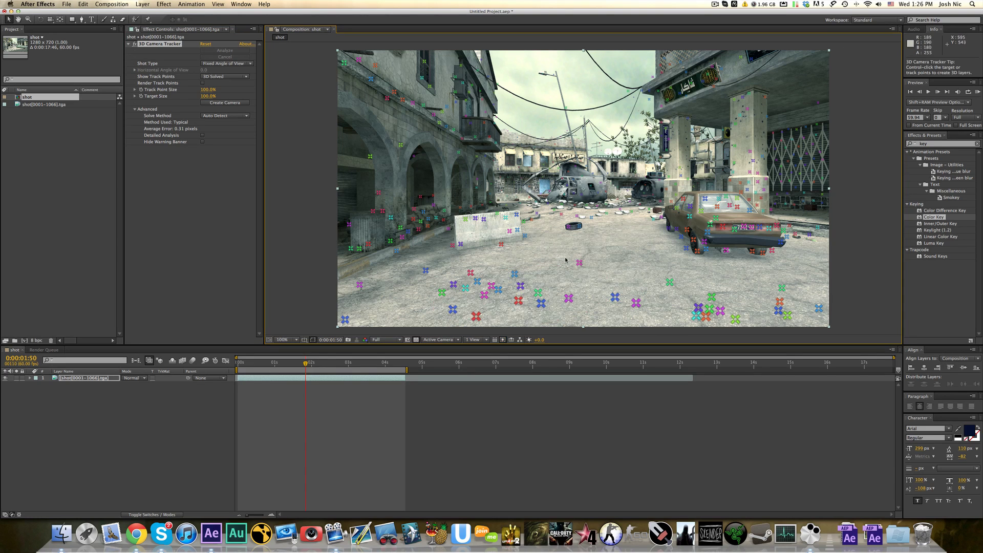
{"action": "left_click", "coordinate": [427, 74]}
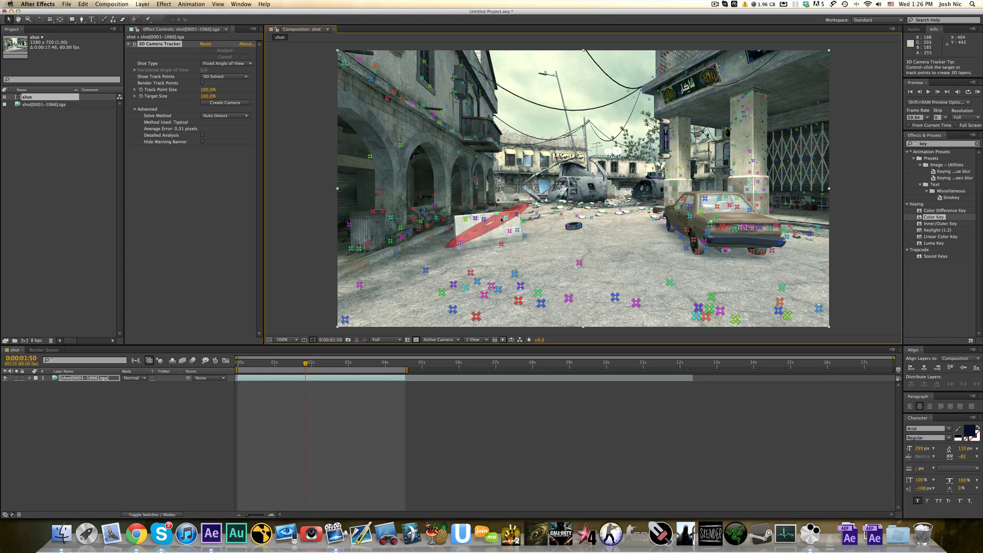
{"action": "left_click_drag", "start_coordinate": [440, 207], "coordinate": [511, 227]}
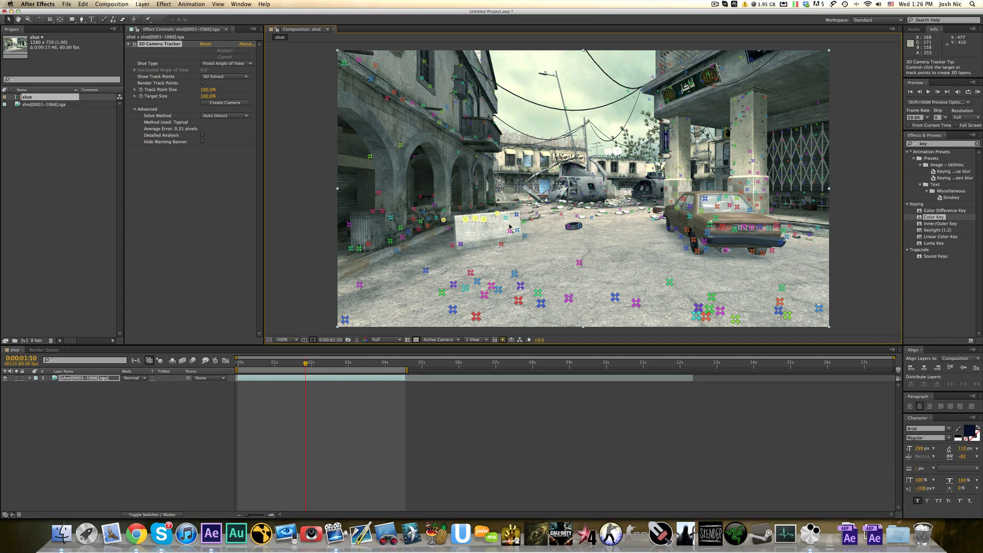
{"action": "left_click_drag", "start_coordinate": [462, 264], "coordinate": [533, 226]}
{"action": "left_click", "coordinate": [482, 220]}
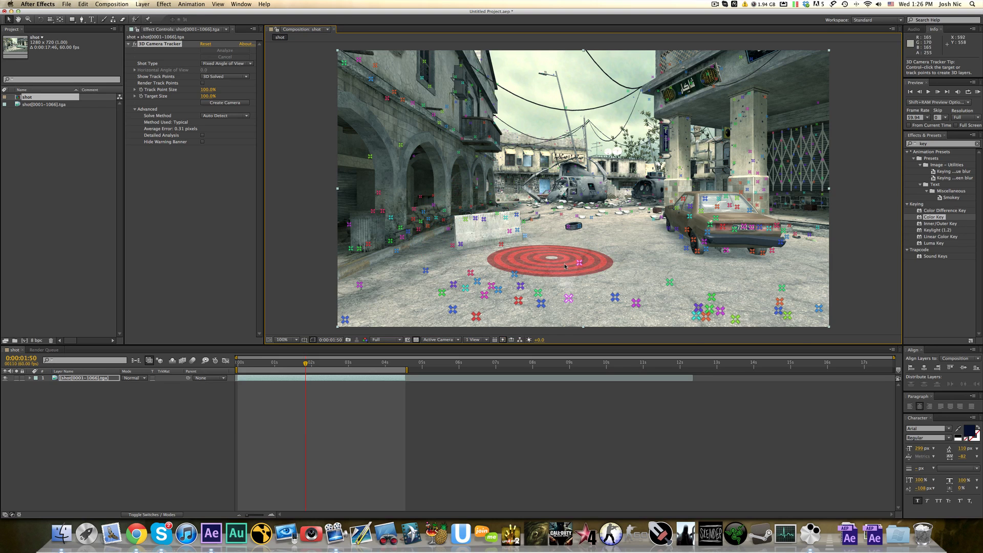
Select the foreground ground track points and bring up the tracker's creation options
{"action": "double_click", "coordinate": [565, 266]}
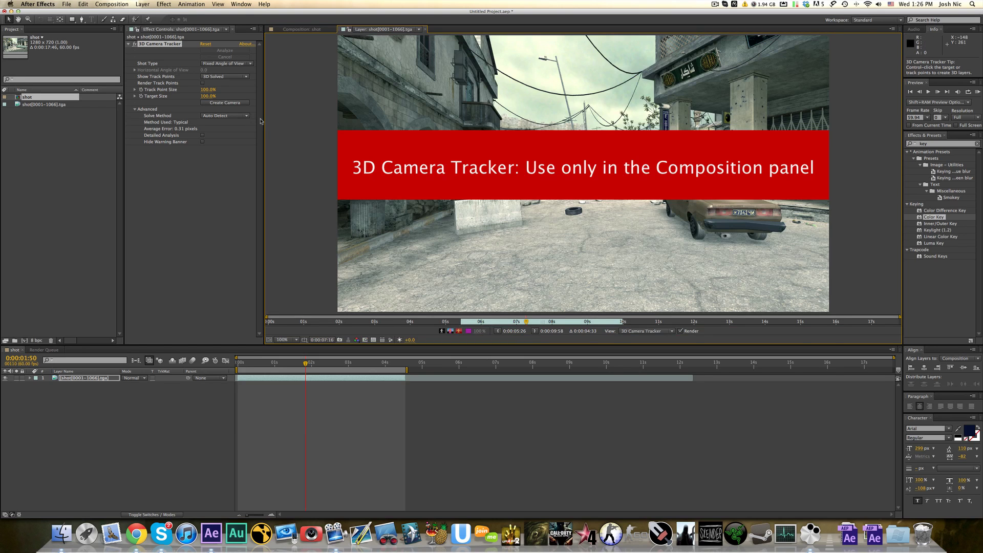
{"action": "left_click", "coordinate": [426, 29]}
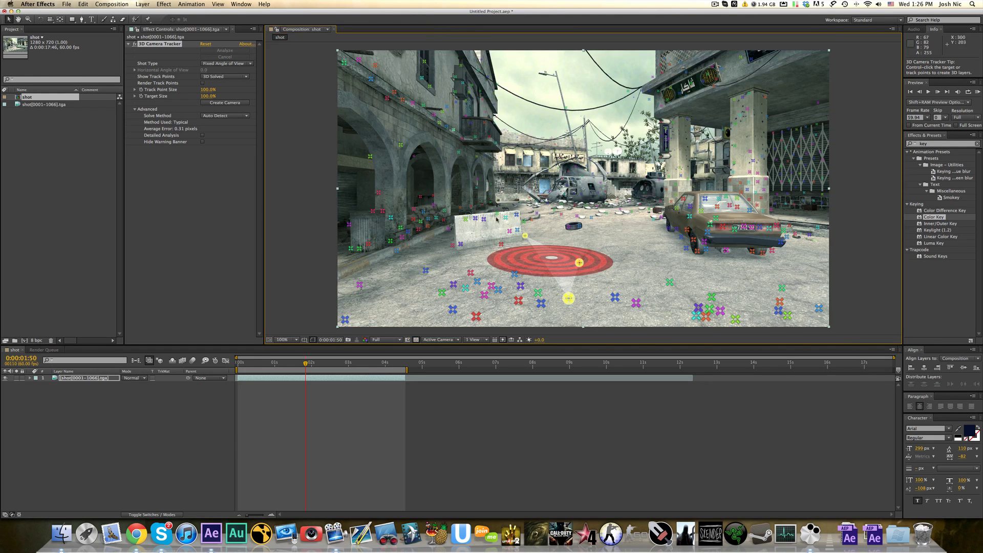
{"action": "right_click", "coordinate": [556, 261]}
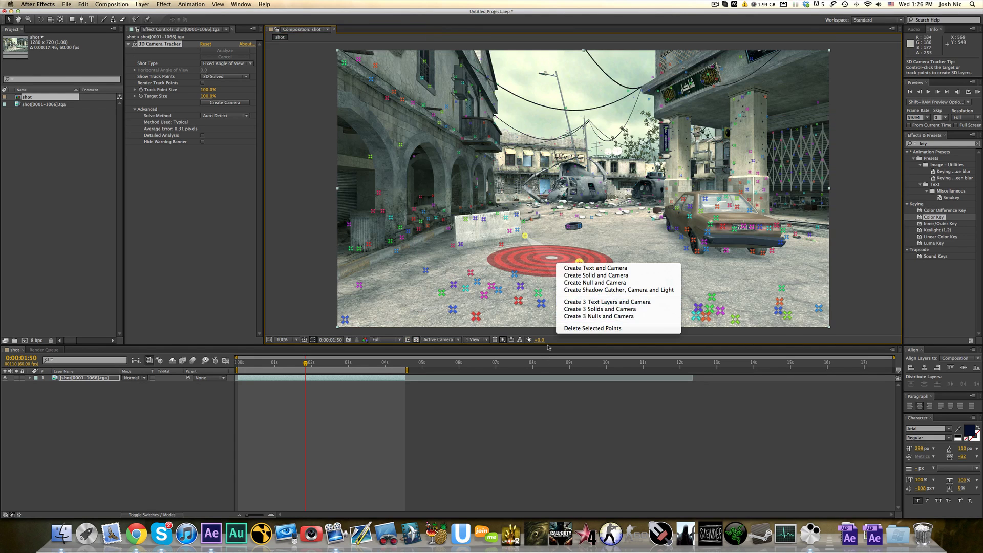
{"action": "left_click", "coordinate": [562, 215]}
{"action": "left_click", "coordinate": [657, 256]}
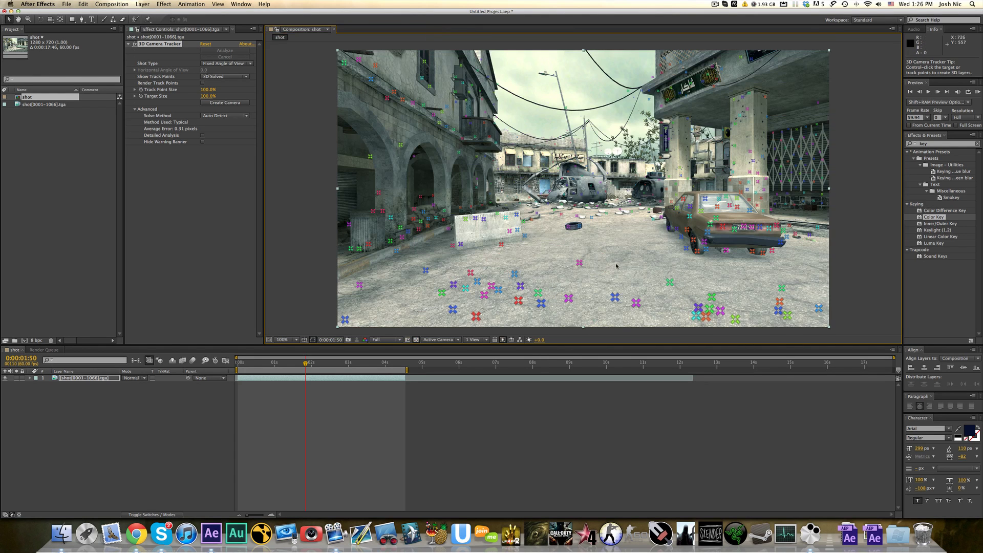
{"action": "mouse_move", "coordinate": [665, 279]}
{"action": "left_mouse_down"}
{"action": "mouse_move", "coordinate": [658, 251]}
{"action": "mouse_move", "coordinate": [512, 256]}
{"action": "mouse_move", "coordinate": [579, 320]}
{"action": "mouse_move", "coordinate": [690, 280]}
{"action": "mouse_move", "coordinate": [666, 281]}
{"action": "left_mouse_up"}
{"action": "right_click", "coordinate": [565, 283]}
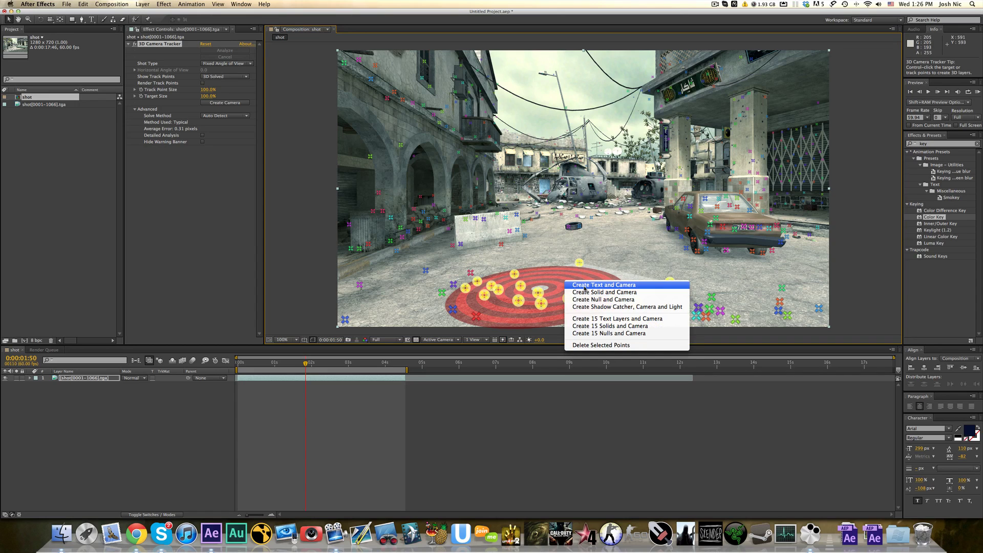
Create a Text layer and 3D Tracker Camera on the ground target, then select the Text layer
{"action": "left_click", "coordinate": [585, 288]}
{"action": "left_click", "coordinate": [547, 407]}
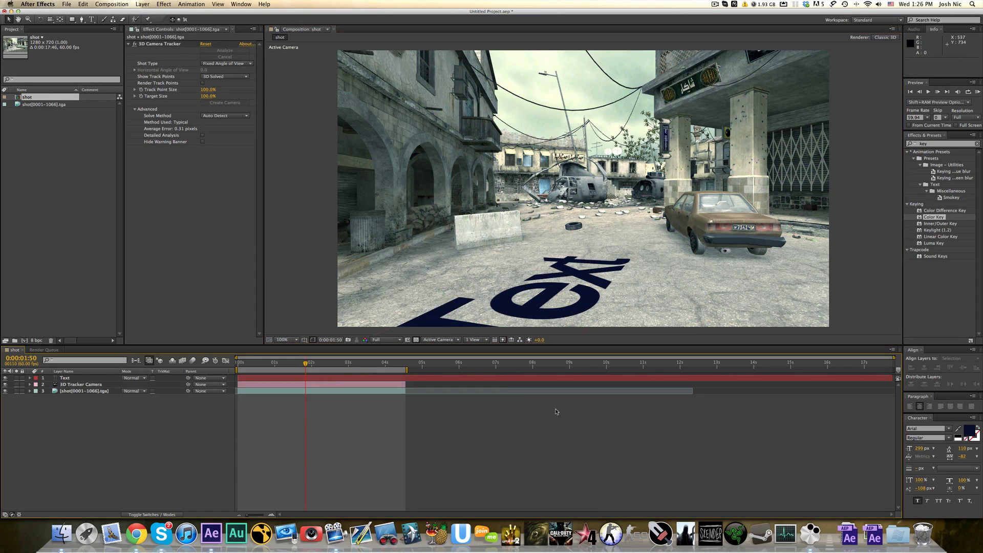
{"action": "left_click", "coordinate": [509, 379]}
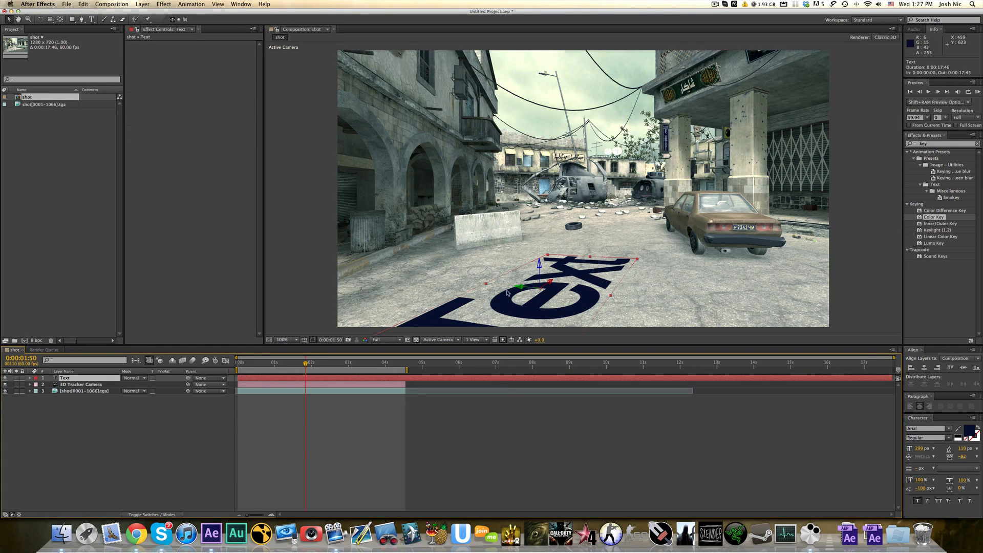
Set the Text layer's Anchor Point Y to 122, Z Rotation 0° and X Rotation 90°
{"action": "key", "text": "r"}
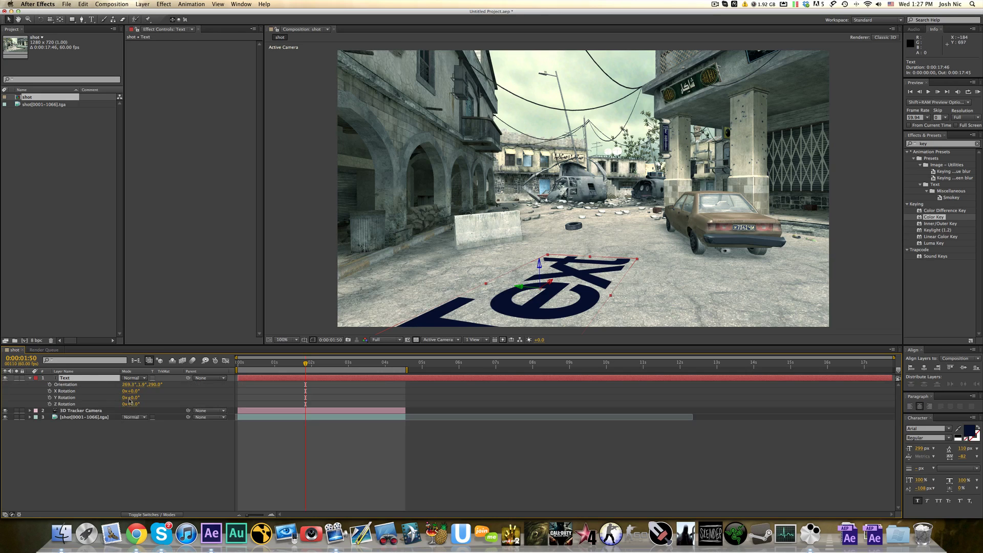
{"action": "key", "text": "a"}
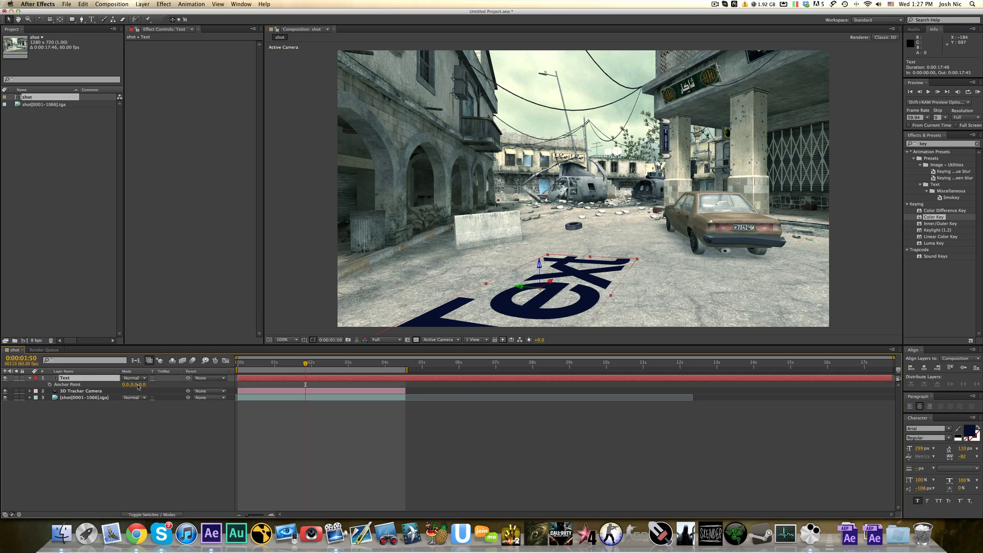
{"action": "left_click_drag", "start_coordinate": [134, 384], "coordinate": [189, 382]}
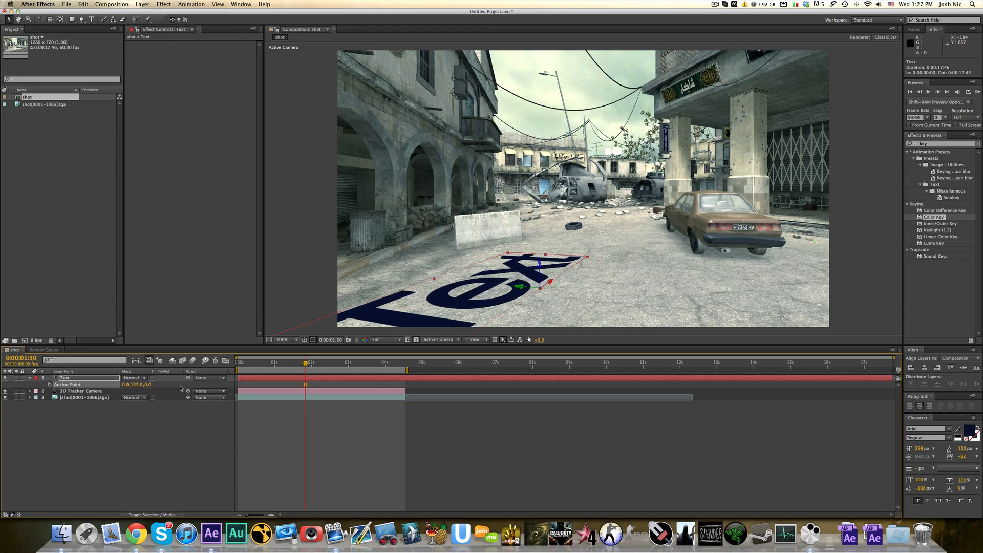
{"action": "key", "text": "r"}
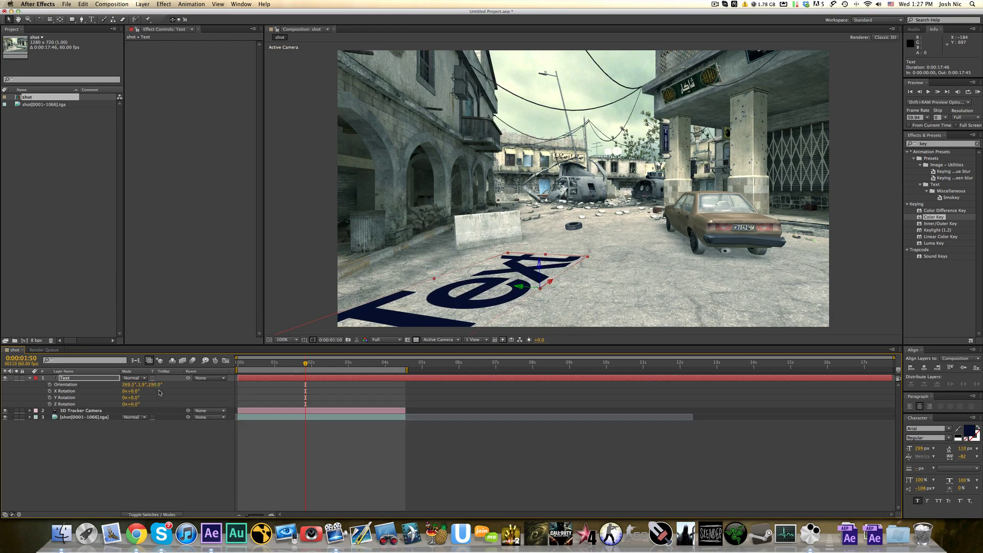
{"action": "mouse_move", "coordinate": [134, 405]}
{"action": "left_mouse_down"}
{"action": "mouse_move", "coordinate": [216, 392]}
{"action": "mouse_move", "coordinate": [164, 407]}
{"action": "mouse_move", "coordinate": [136, 391]}
{"action": "mouse_move", "coordinate": [173, 390]}
{"action": "mouse_move", "coordinate": [101, 404]}
{"action": "mouse_move", "coordinate": [122, 407]}
{"action": "left_mouse_up"}
{"action": "left_click", "coordinate": [135, 404]}
{"action": "type", "text": "0"}
{"action": "key", "text": "Return"}
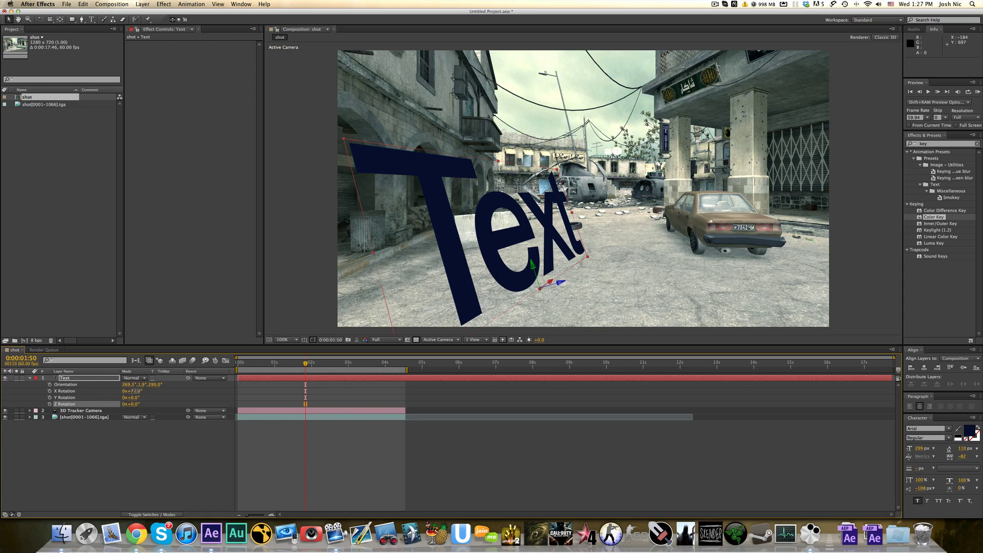
{"action": "left_click_drag", "start_coordinate": [135, 390], "coordinate": [154, 396]}
{"action": "left_click_drag", "start_coordinate": [275, 365], "coordinate": [317, 380]}
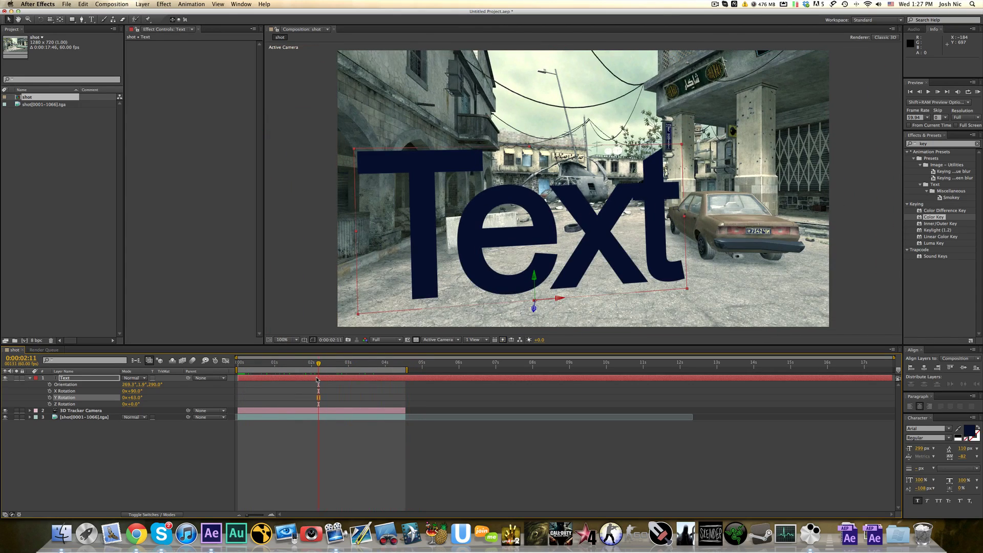
Delete the Text and 3D Tracker Camera layers and show the track points again
{"action": "left_click", "coordinate": [296, 379]}
{"action": "key", "text": "Delete"}
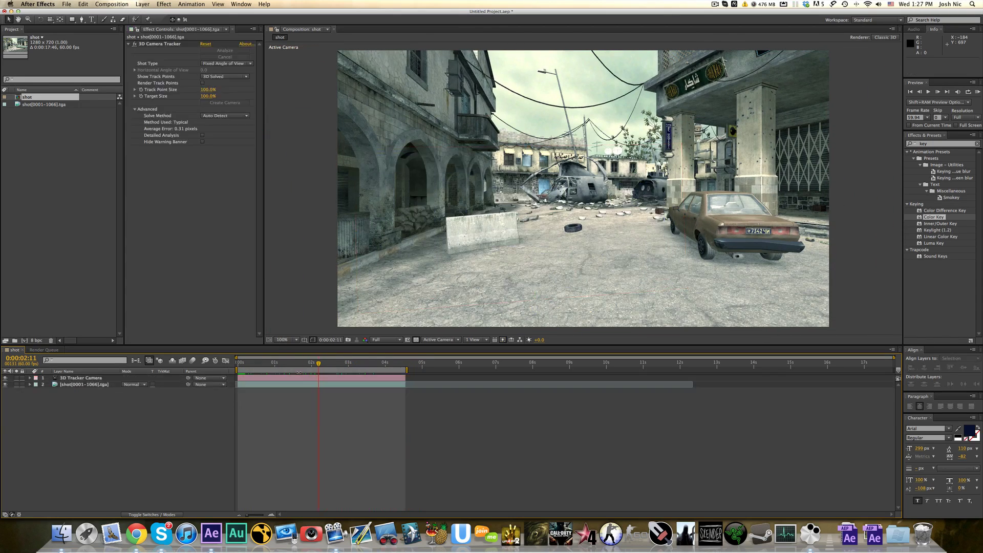
{"action": "left_click", "coordinate": [313, 378]}
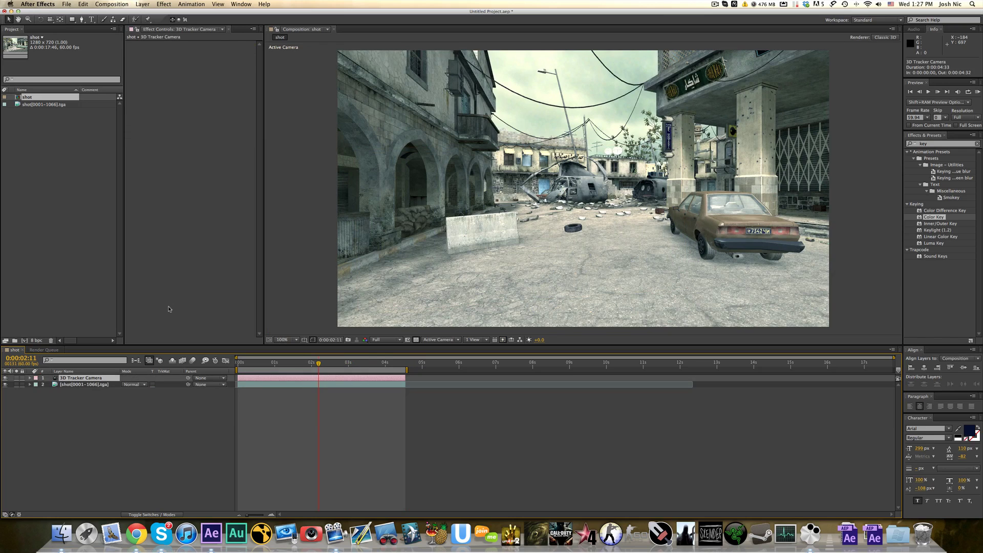
{"action": "key", "text": "Delete"}
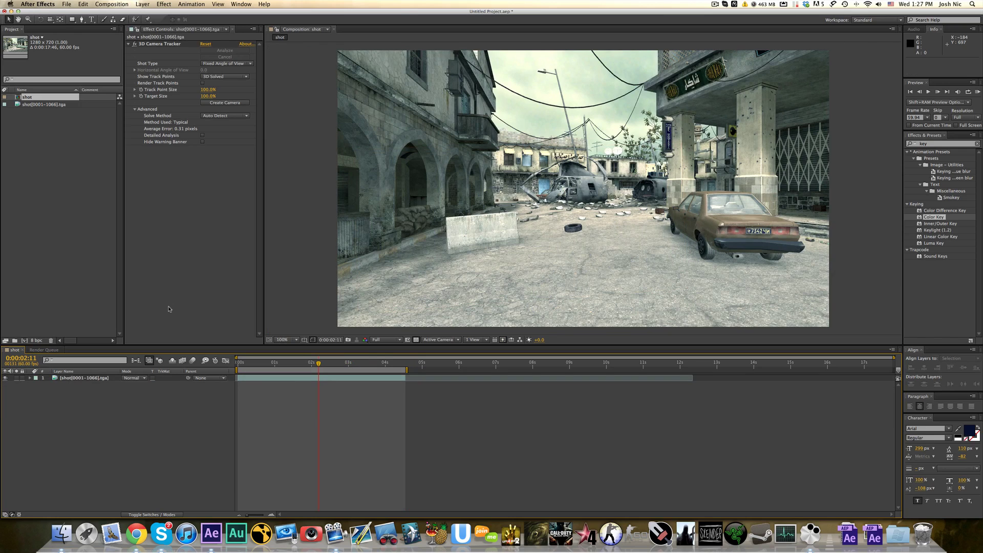
{"action": "left_click", "coordinate": [103, 381]}
{"action": "left_click", "coordinate": [156, 49]}
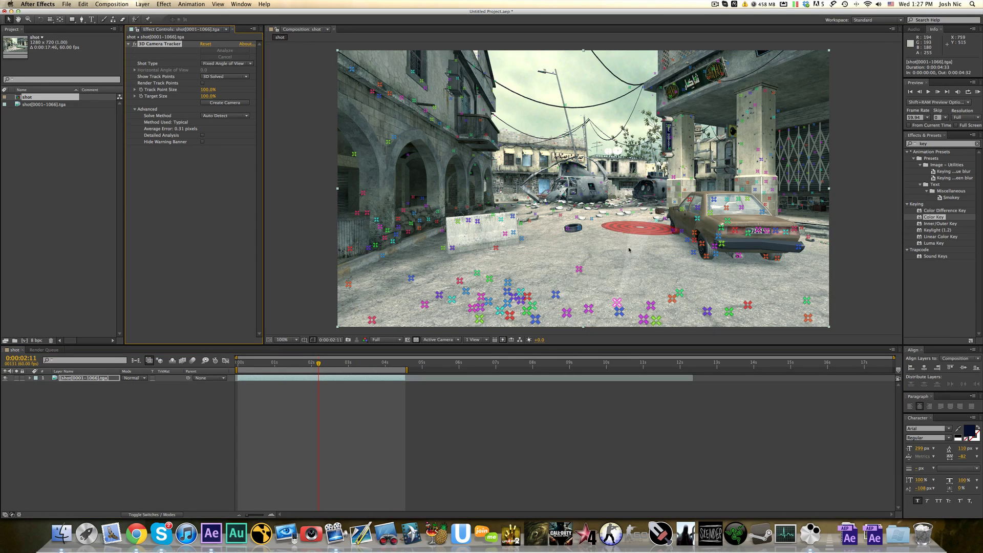
Create a null and camera from about 25 ground points, then undo it
{"action": "mouse_move", "coordinate": [476, 286]}
{"action": "left_mouse_down"}
{"action": "mouse_move", "coordinate": [609, 266]}
{"action": "mouse_move", "coordinate": [676, 291]}
{"action": "mouse_move", "coordinate": [584, 300]}
{"action": "left_mouse_up"}
{"action": "right_click", "coordinate": [583, 299]}
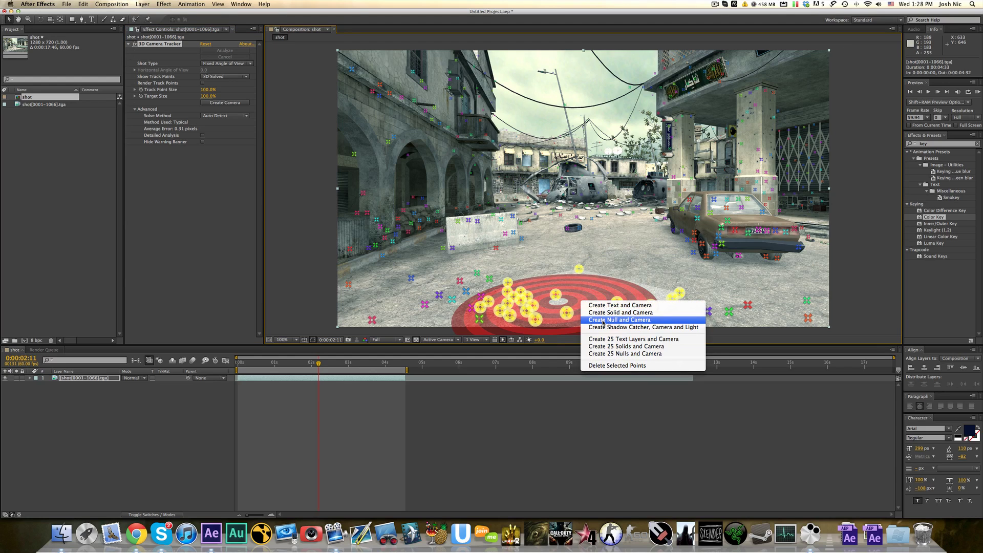
{"action": "left_click", "coordinate": [603, 321]}
{"action": "left_click", "coordinate": [274, 396]}
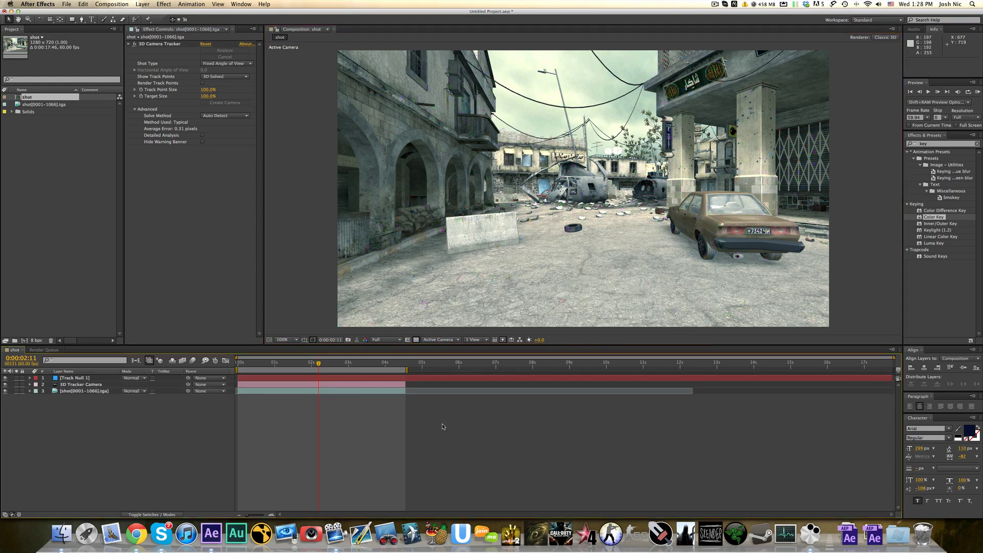
{"action": "left_click", "coordinate": [299, 379]}
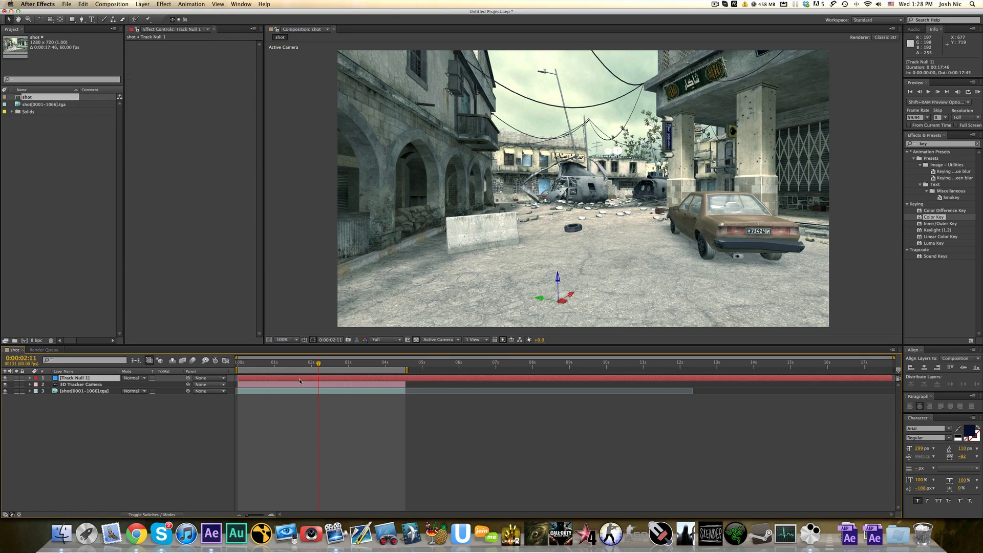
{"action": "key", "text": "ctrl+z"}
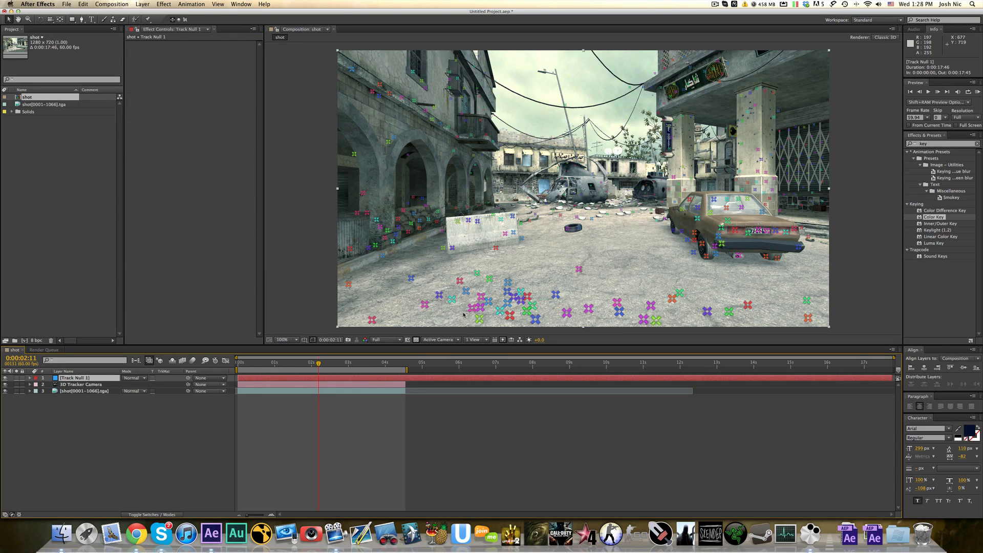
Create 32 nulls and a camera from the lower-left ground track points
{"action": "mouse_move", "coordinate": [574, 263]}
{"action": "left_mouse_down"}
{"action": "mouse_move", "coordinate": [486, 267]}
{"action": "mouse_move", "coordinate": [450, 328]}
{"action": "mouse_move", "coordinate": [669, 316]}
{"action": "mouse_move", "coordinate": [693, 287]}
{"action": "mouse_move", "coordinate": [558, 311]}
{"action": "left_mouse_up"}
{"action": "right_click", "coordinate": [559, 310]}
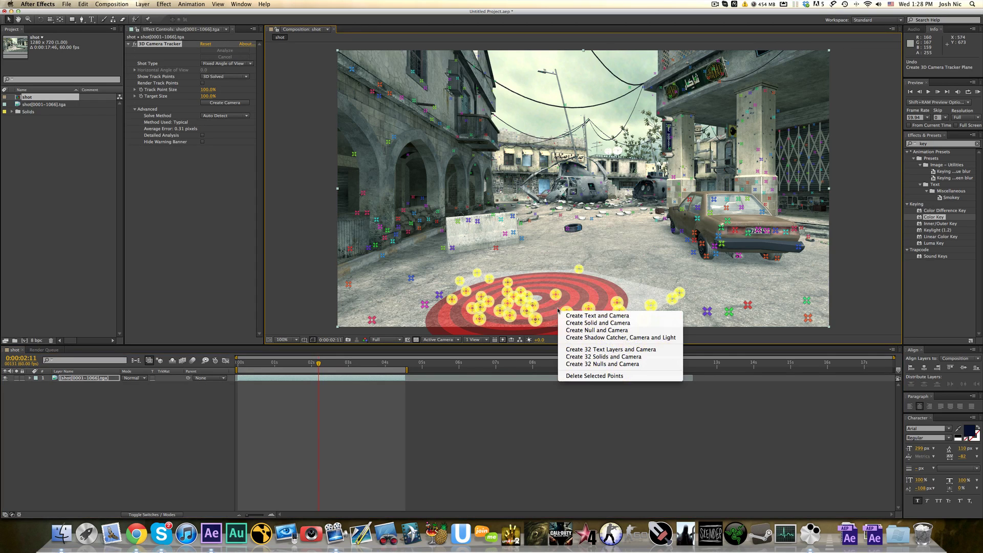
{"action": "left_click", "coordinate": [582, 365]}
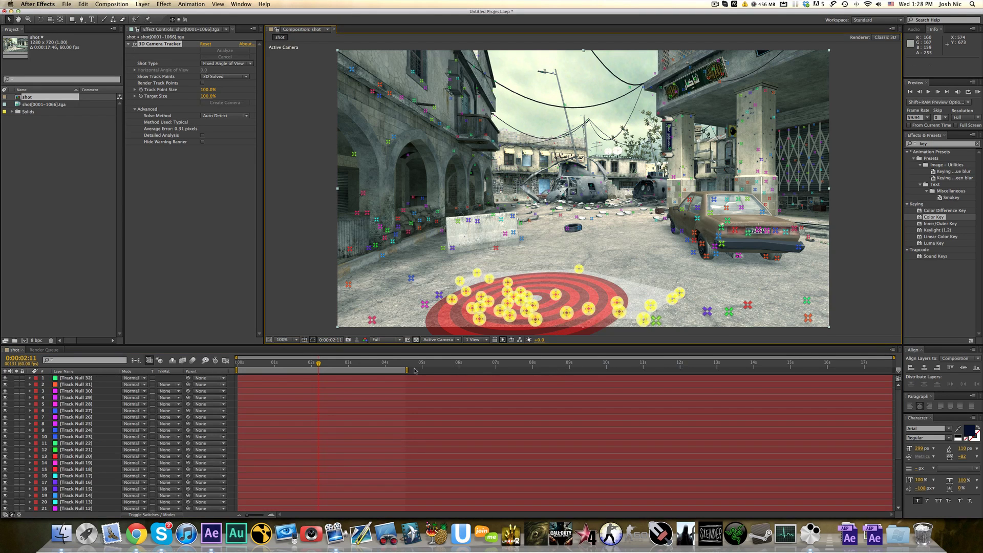
Add a new Null Object layer to the composition
{"action": "left_click", "coordinate": [142, 4]}
{"action": "mouse_move", "coordinate": [205, 13]}
{"action": "left_click", "coordinate": [258, 37]}
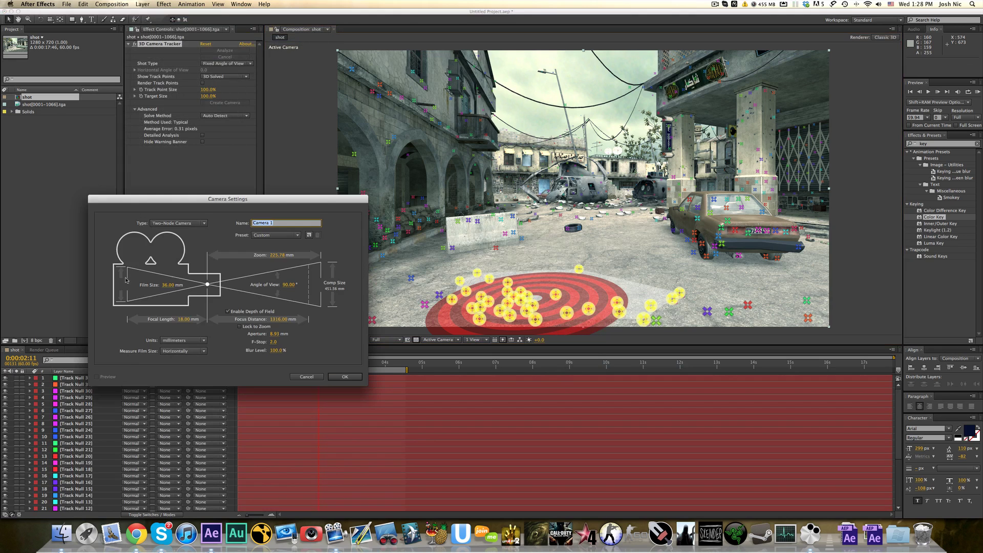
{"action": "left_click", "coordinate": [307, 377]}
{"action": "left_click", "coordinate": [142, 4]}
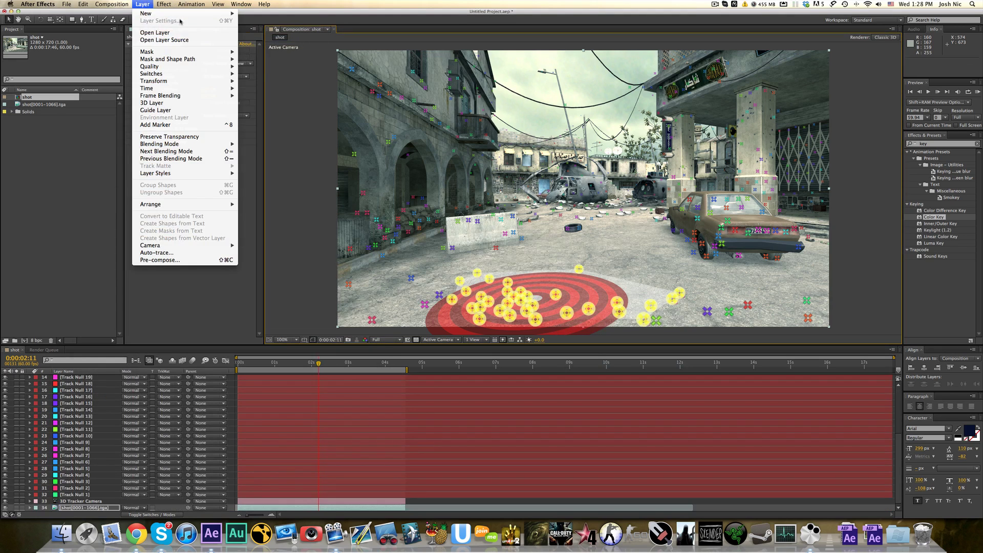
{"action": "mouse_move", "coordinate": [225, 13]}
{"action": "left_click", "coordinate": [258, 44]}
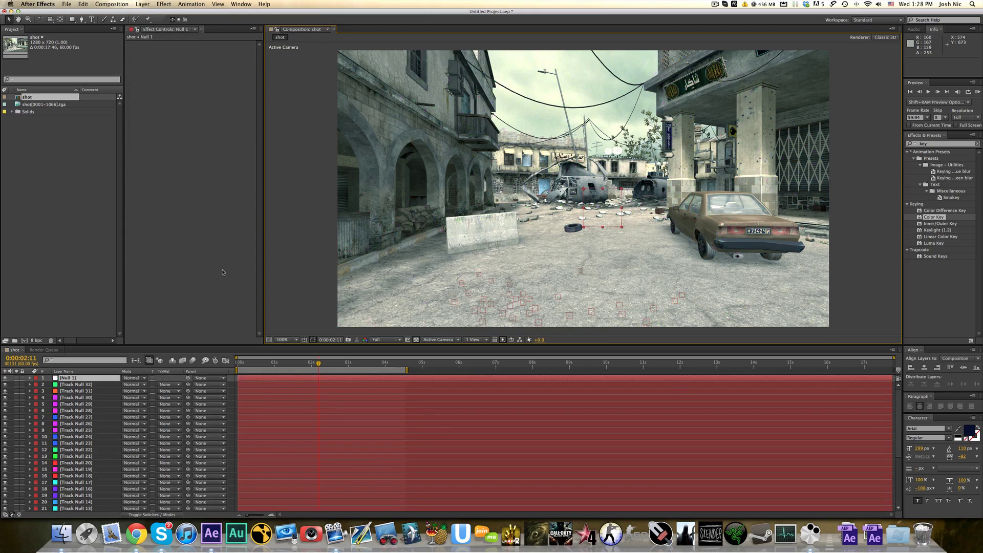
Parent all the Track Null layers to Null 1 and leave Null 1 selected
{"action": "left_click", "coordinate": [154, 516]}
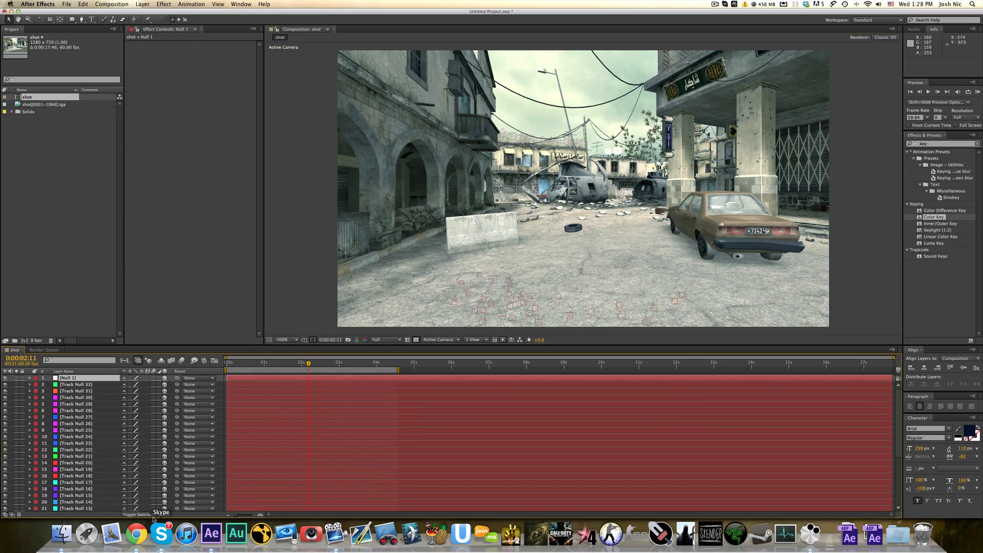
{"action": "left_click", "coordinate": [148, 514]}
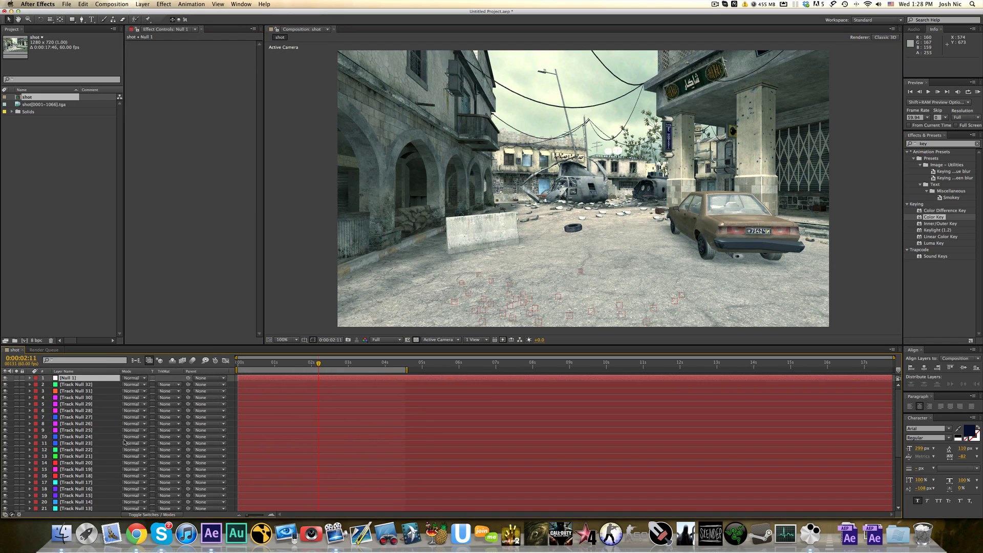
{"action": "left_click", "coordinate": [76, 384]}
{"action": "scroll", "coordinate": [82, 466], "scroll_direction": "down", "scroll_amount": 5}
{"action": "left_click", "coordinate": [89, 503], "text": "shift"}
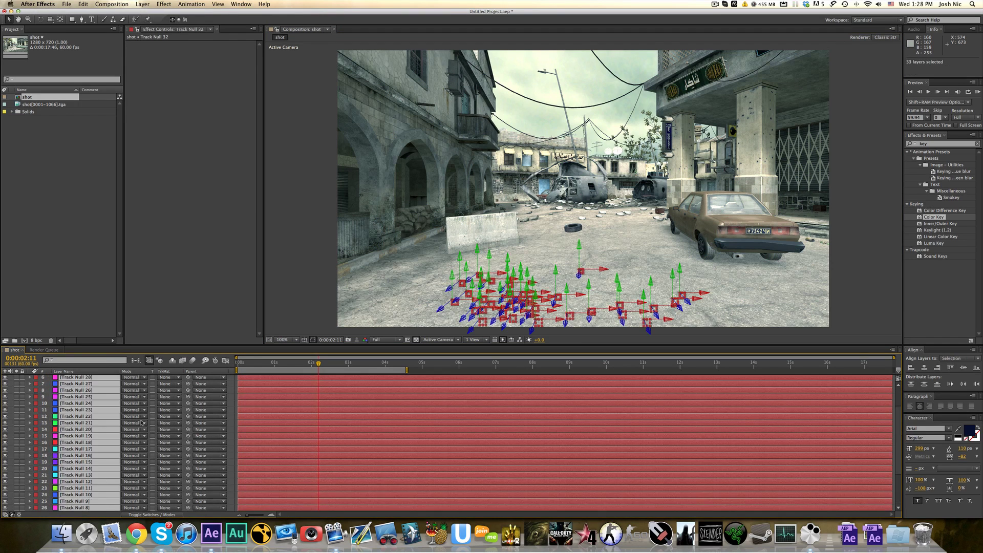
{"action": "scroll", "coordinate": [160, 398], "scroll_direction": "up", "scroll_amount": 5}
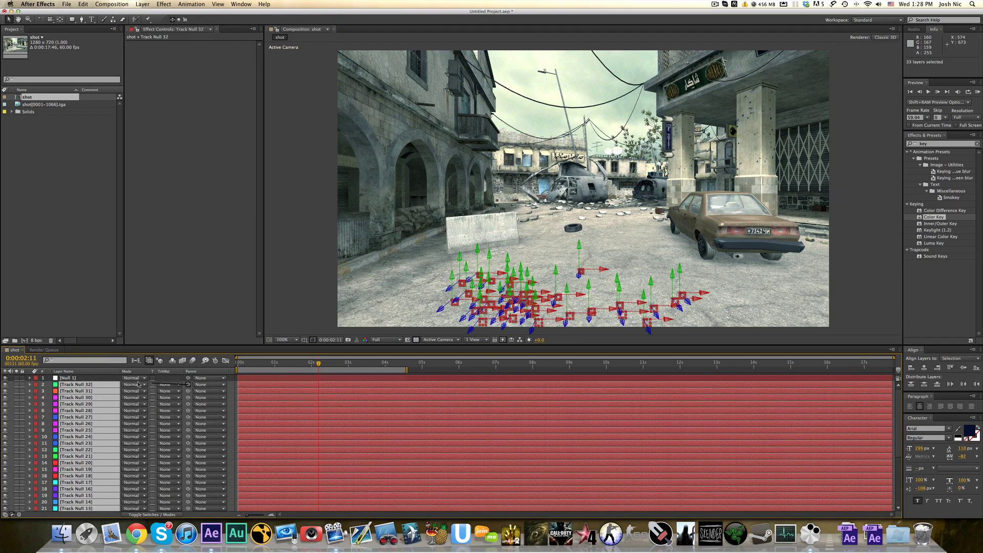
{"action": "left_click_drag", "start_coordinate": [108, 381], "coordinate": [88, 376]}
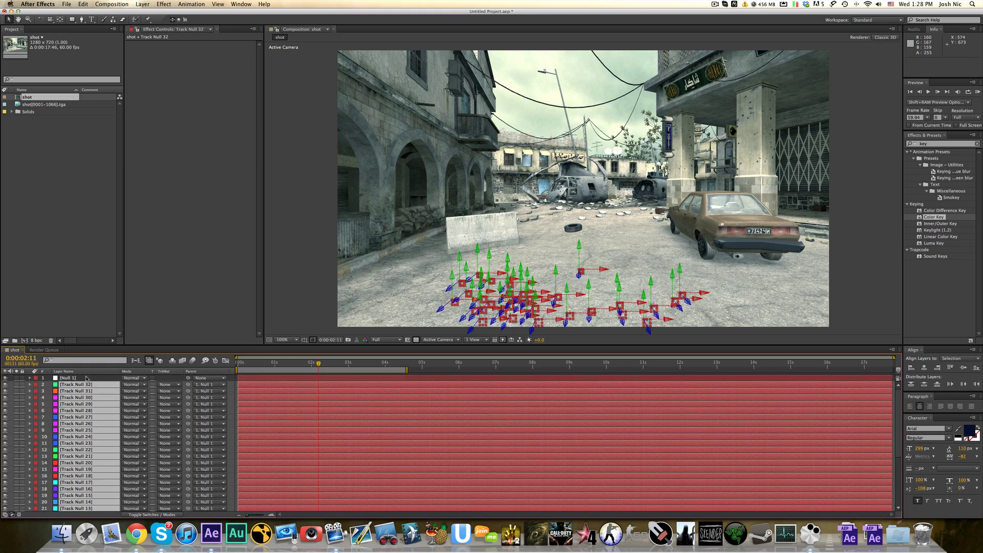
{"action": "left_click", "coordinate": [88, 378]}
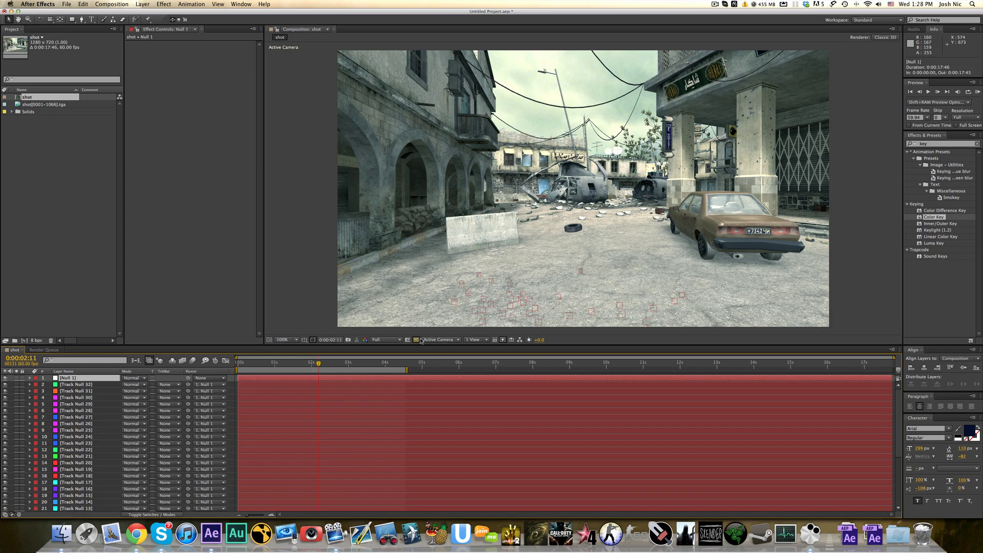
Show the Front view on black with safe areas, rulers and a horizontal guide
{"action": "left_click", "coordinate": [472, 339]}
{"action": "left_click", "coordinate": [446, 340]}
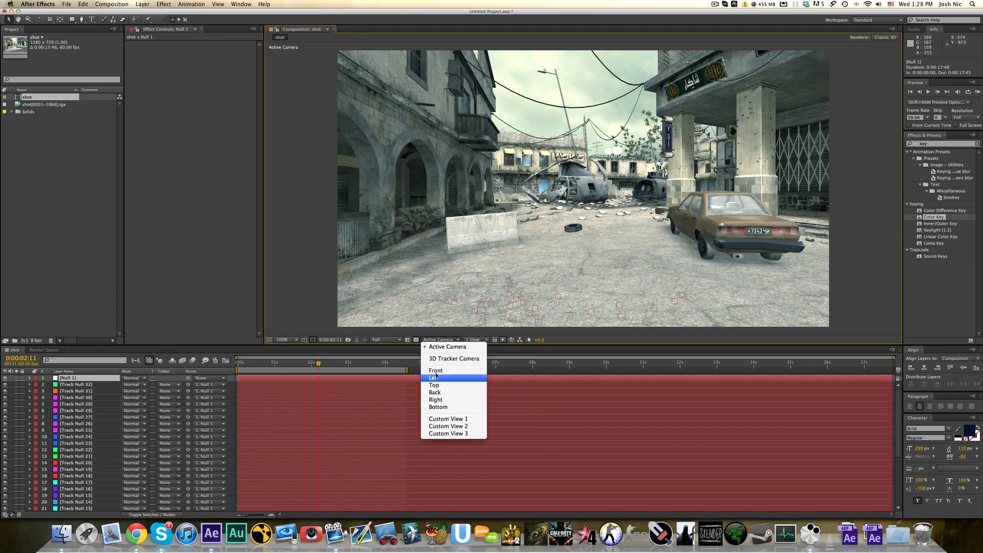
{"action": "left_click", "coordinate": [441, 369]}
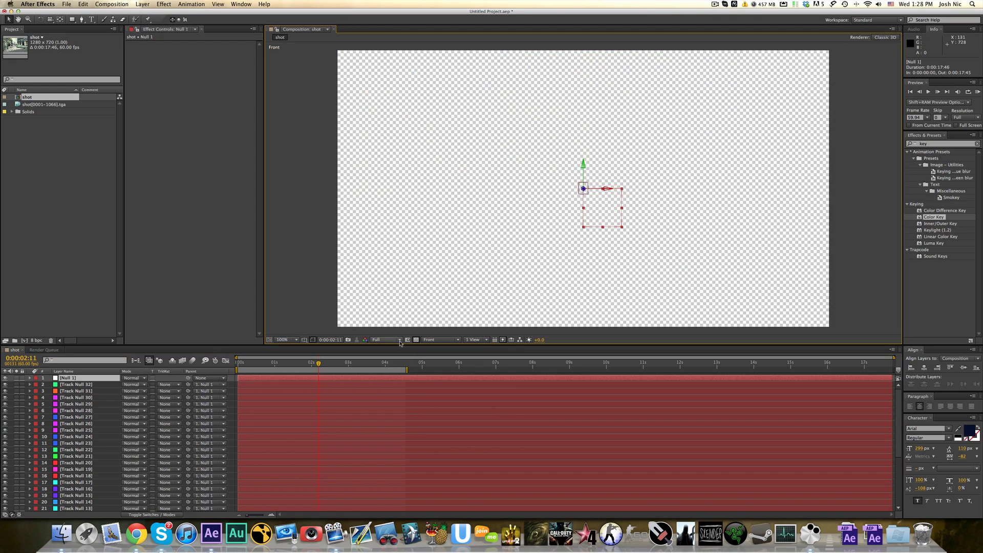
{"action": "left_click", "coordinate": [416, 340]}
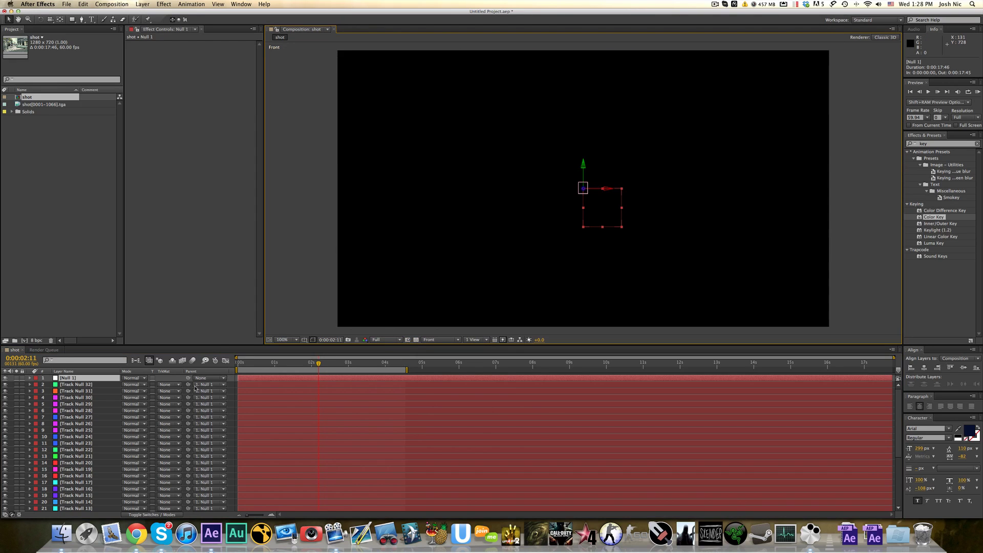
{"action": "key", "text": "apostrophe"}
{"action": "key", "text": "super+r"}
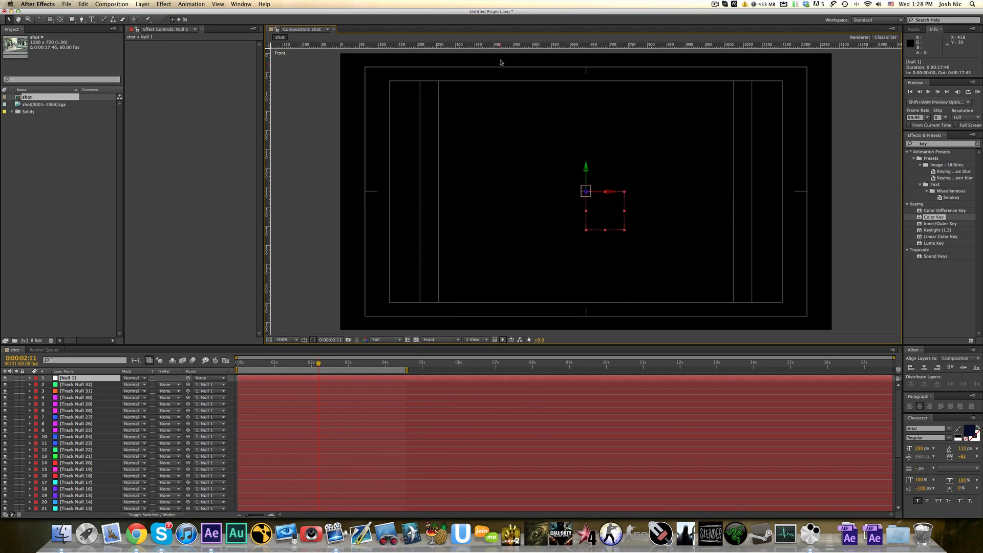
{"action": "left_click_drag", "start_coordinate": [501, 45], "coordinate": [469, 191]}
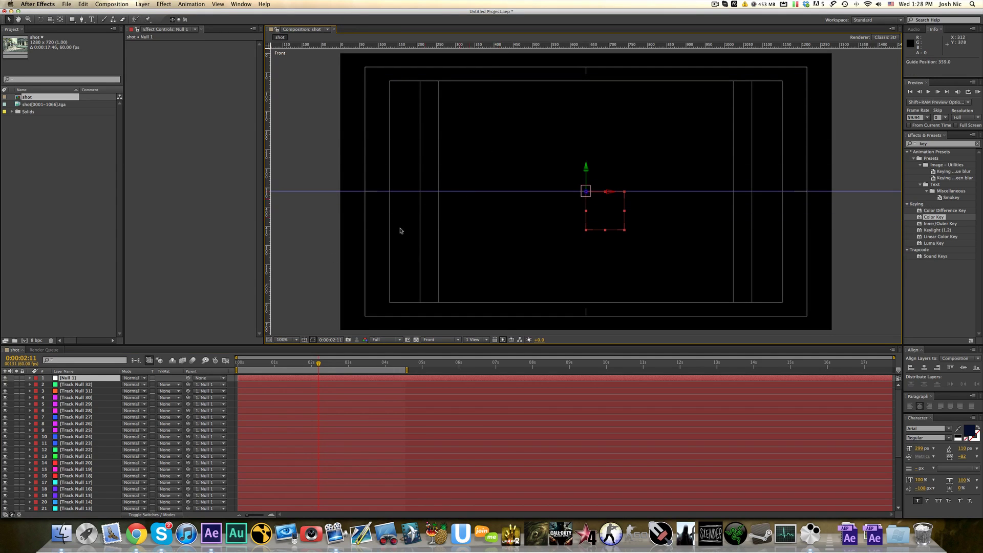
Scale Null 1 to about 62% and raise it with the track nulls
{"action": "key", "text": "s"}
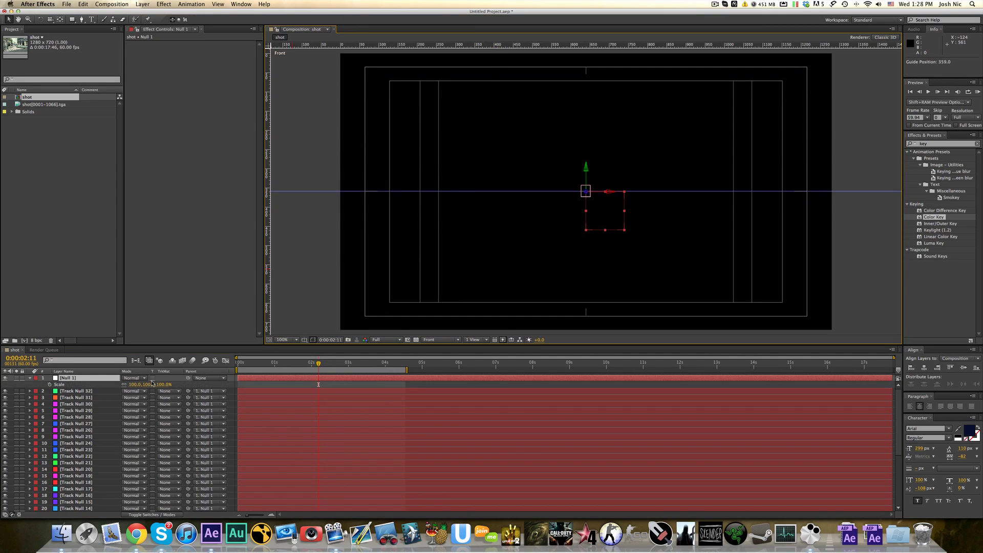
{"action": "left_click_drag", "start_coordinate": [151, 387], "coordinate": [136, 385]}
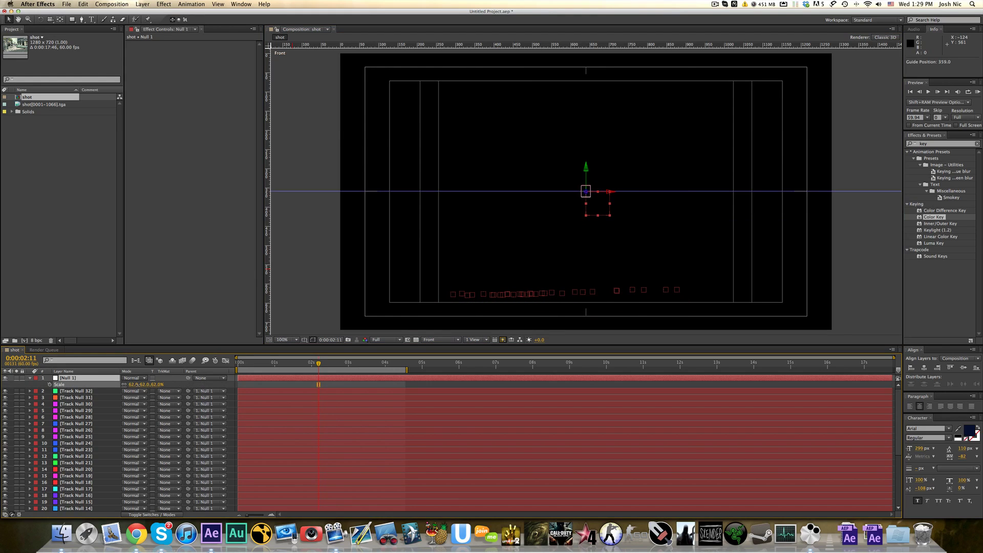
{"action": "mouse_move", "coordinate": [136, 384]}
{"action": "left_mouse_down"}
{"action": "mouse_move", "coordinate": [128, 385]}
{"action": "mouse_move", "coordinate": [136, 384]}
{"action": "left_mouse_up"}
{"action": "left_click", "coordinate": [589, 175]}
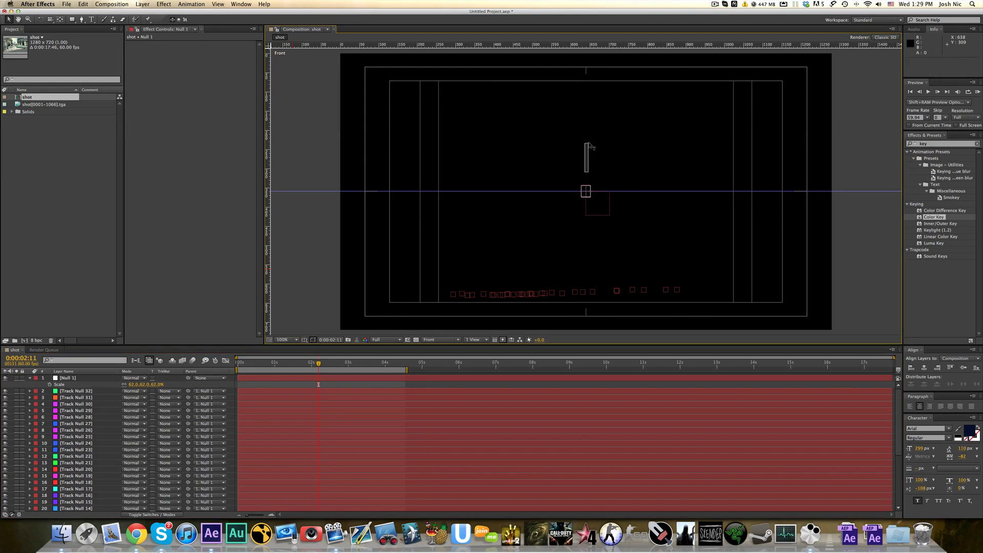
{"action": "left_click", "coordinate": [72, 378]}
{"action": "left_click_drag", "start_coordinate": [588, 165], "coordinate": [585, 64]}
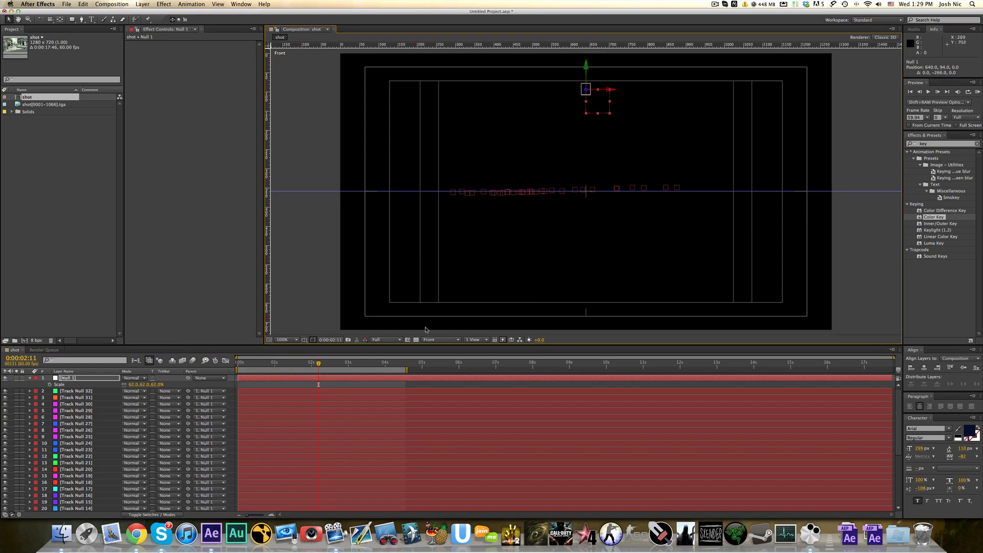
In Top view, scale Null 1 to 41% and push it back along Z
{"action": "left_click", "coordinate": [443, 342]}
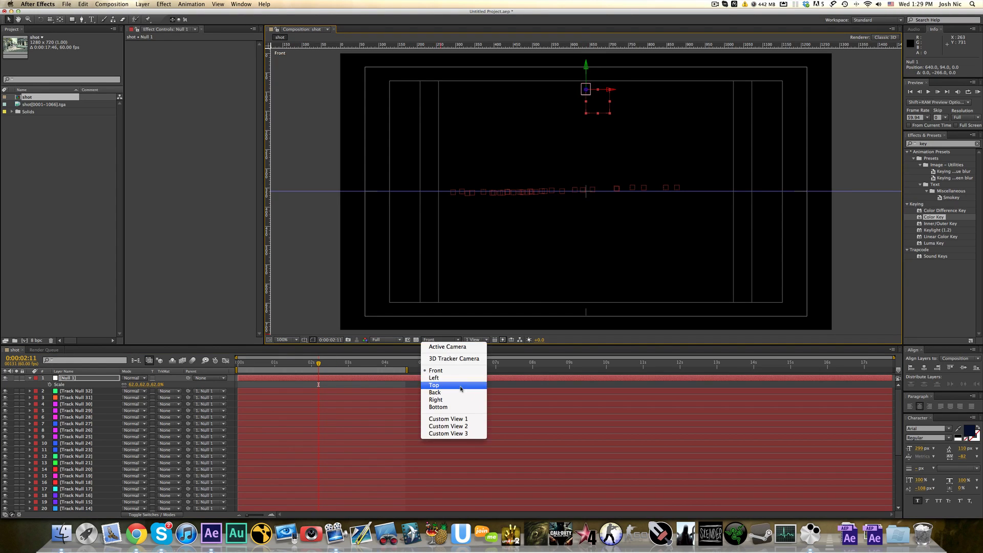
{"action": "left_click", "coordinate": [461, 388]}
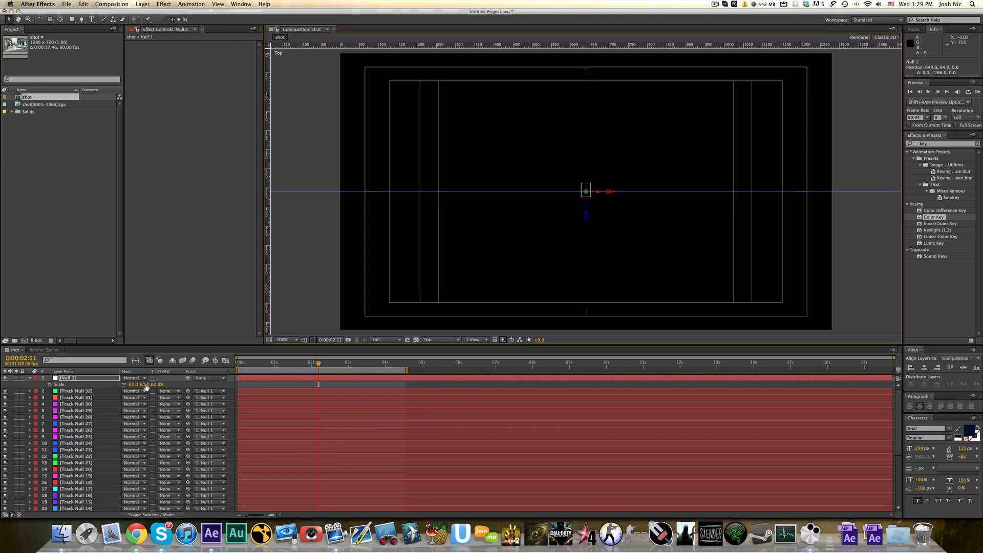
{"action": "left_click_drag", "start_coordinate": [141, 385], "coordinate": [122, 385]}
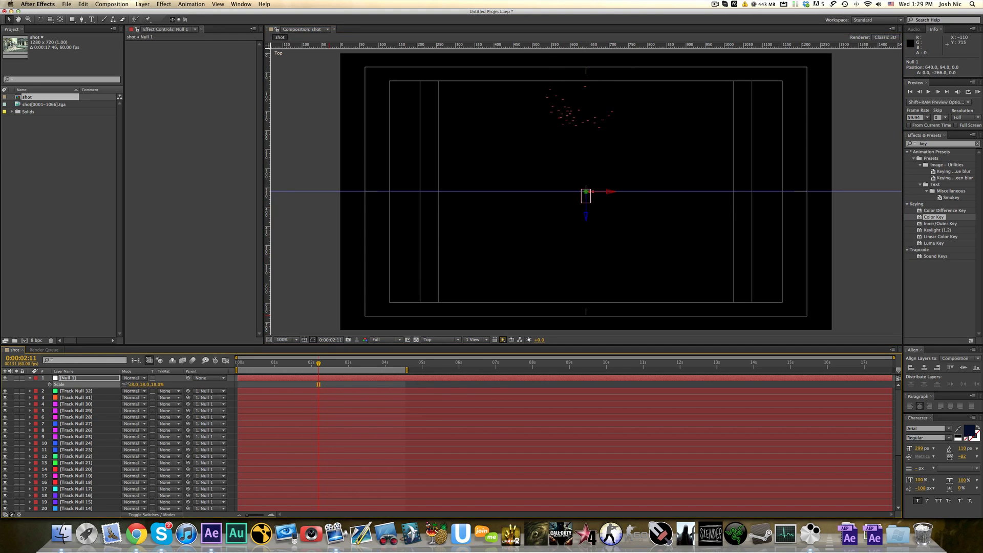
{"action": "left_click_drag", "start_coordinate": [130, 385], "coordinate": [142, 384]}
{"action": "left_click_drag", "start_coordinate": [587, 218], "coordinate": [566, 392]}
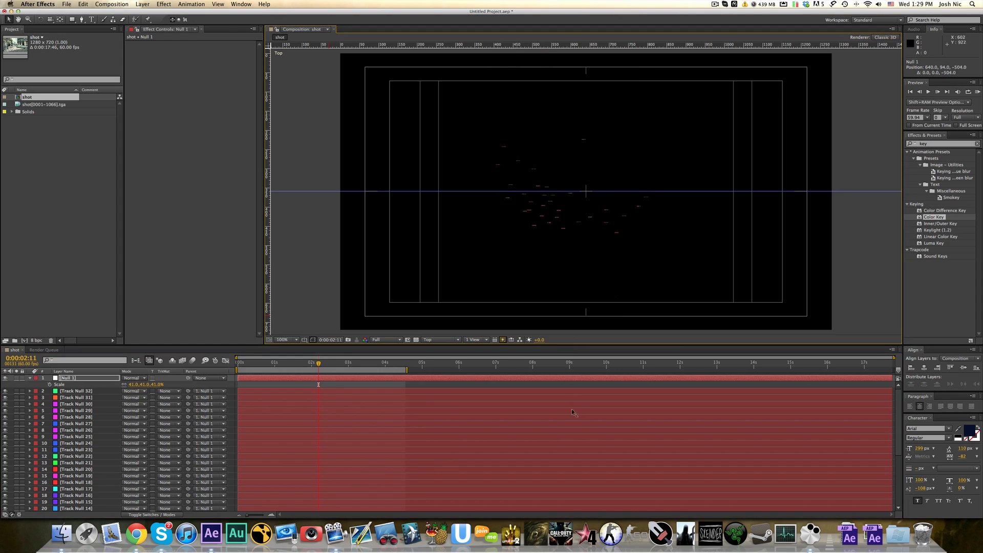
Set Null 1's depth to Z -463, tilt it 78° on X, and bring it forward
{"action": "left_click_drag", "start_coordinate": [576, 396], "coordinate": [575, 391]}
{"action": "key", "text": "r"}
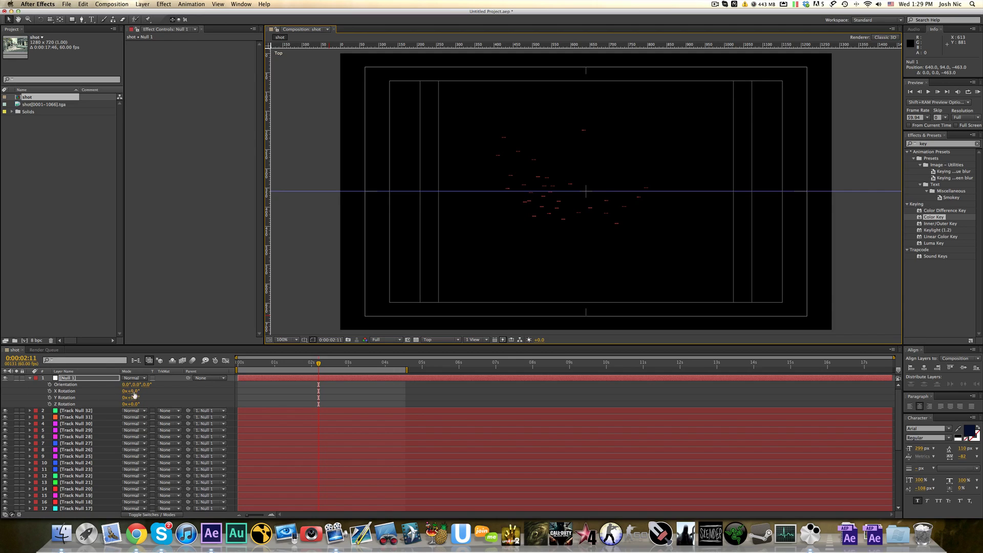
{"action": "left_click_drag", "start_coordinate": [133, 392], "coordinate": [167, 391]}
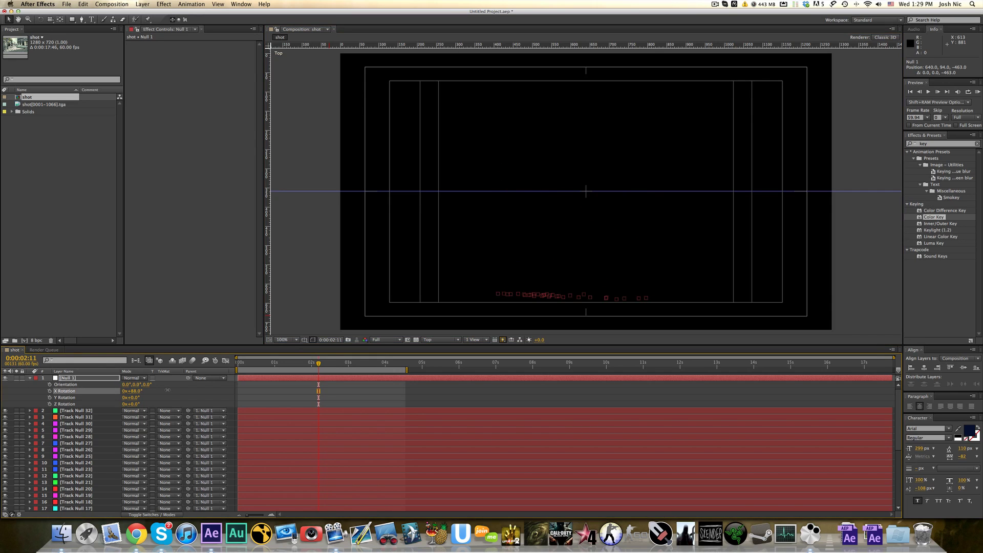
{"action": "left_click_drag", "start_coordinate": [644, 275], "coordinate": [650, 191]}
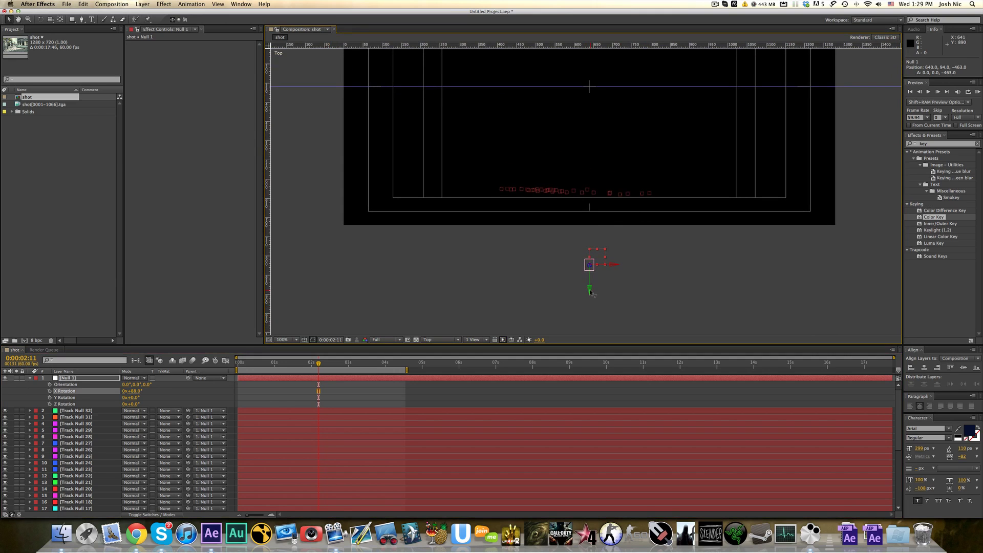
{"action": "left_click_drag", "start_coordinate": [590, 291], "coordinate": [590, 190]}
{"action": "left_click_drag", "start_coordinate": [589, 103], "coordinate": [580, 156]}
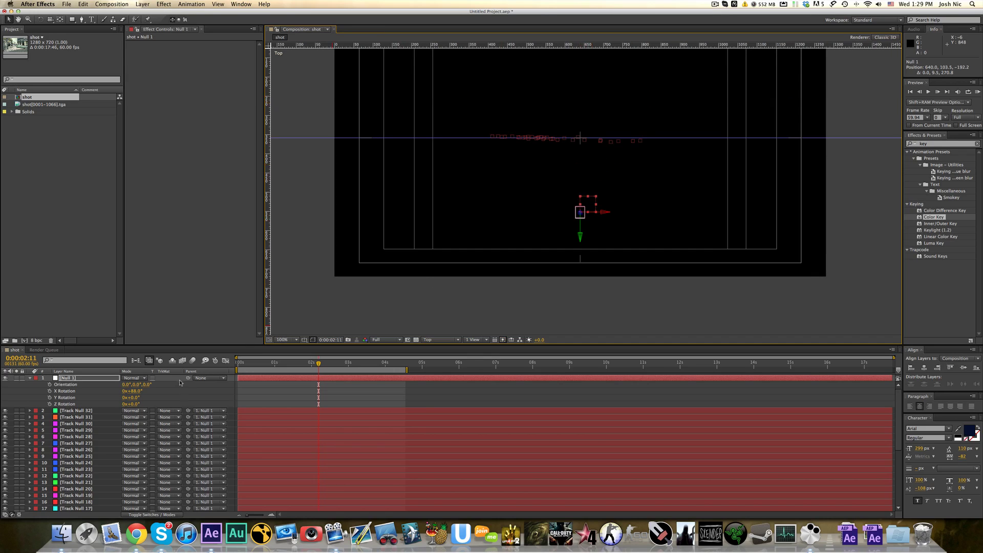
At 200% zoom, set Null 1's X Rotation to 90°, nudge it up, and hide the rulers
{"action": "key", "text": "period"}
{"action": "scroll", "coordinate": [468, 195], "scroll_direction": "up", "scroll_amount": 2}
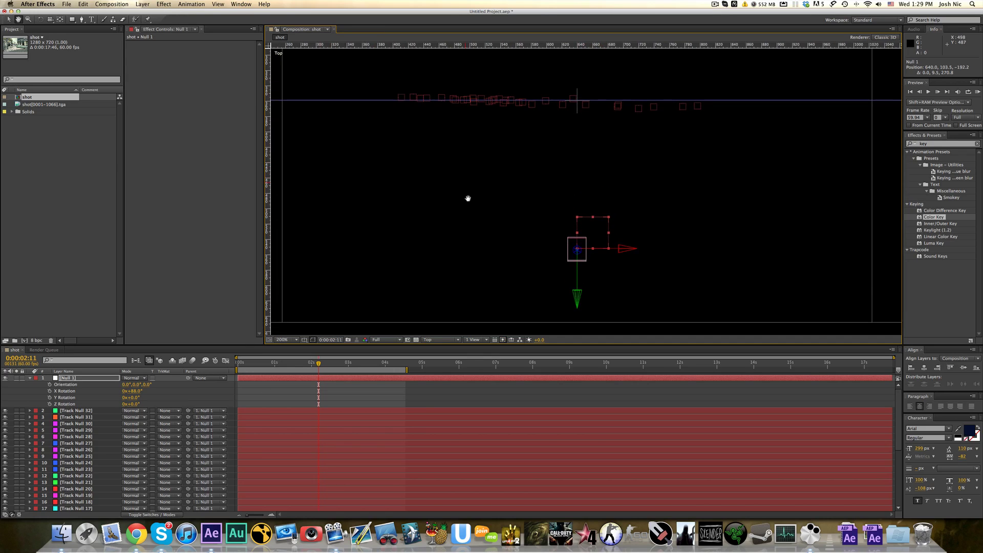
{"action": "left_click_drag", "start_coordinate": [136, 392], "coordinate": [96, 387]}
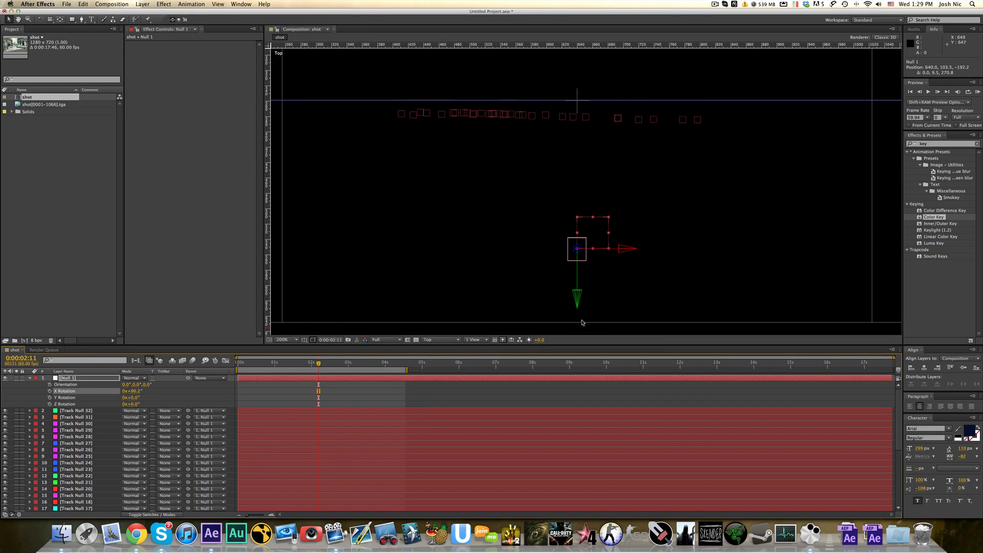
{"action": "left_click", "coordinate": [577, 281]}
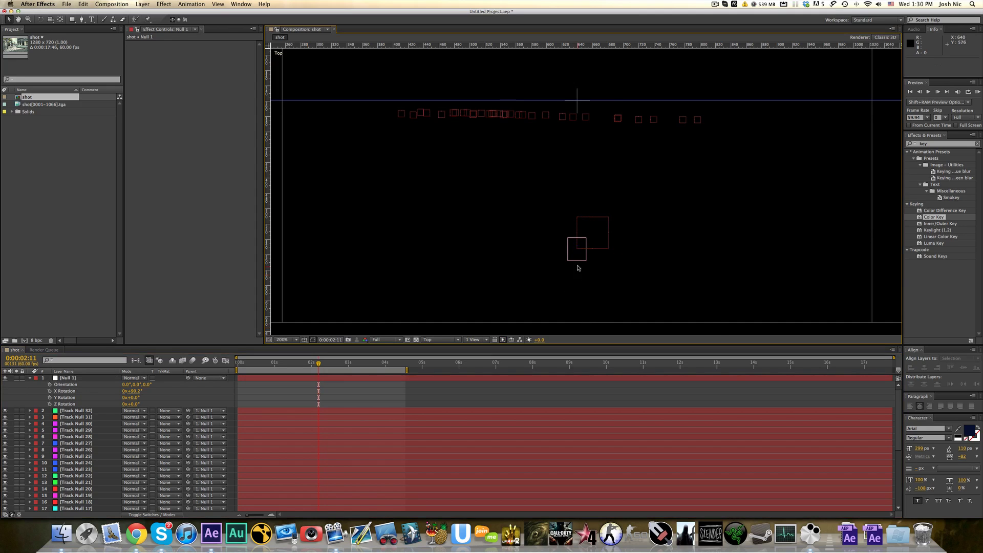
{"action": "left_click", "coordinate": [577, 249]}
{"action": "left_click", "coordinate": [66, 378]}
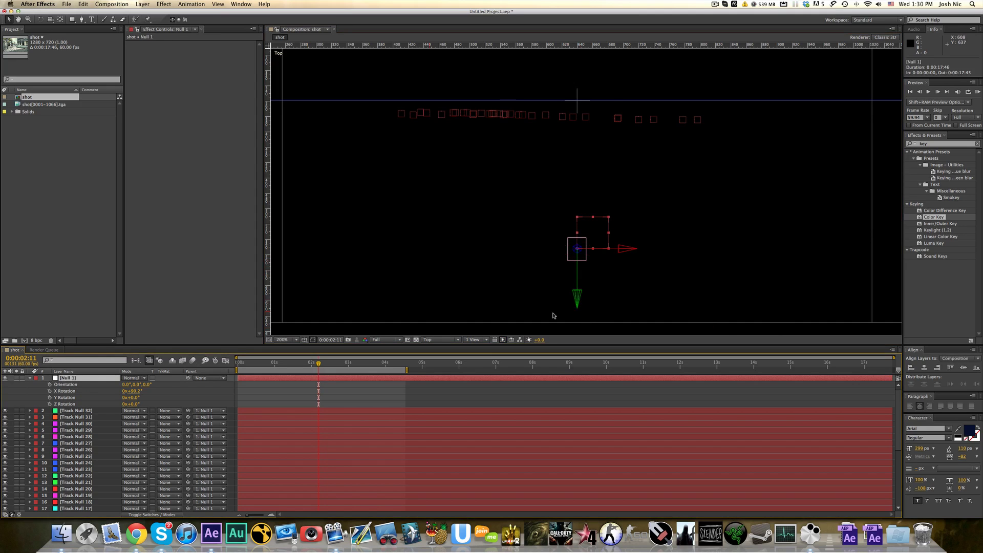
{"action": "left_click_drag", "start_coordinate": [579, 305], "coordinate": [576, 290]}
{"action": "key", "text": "super+r"}
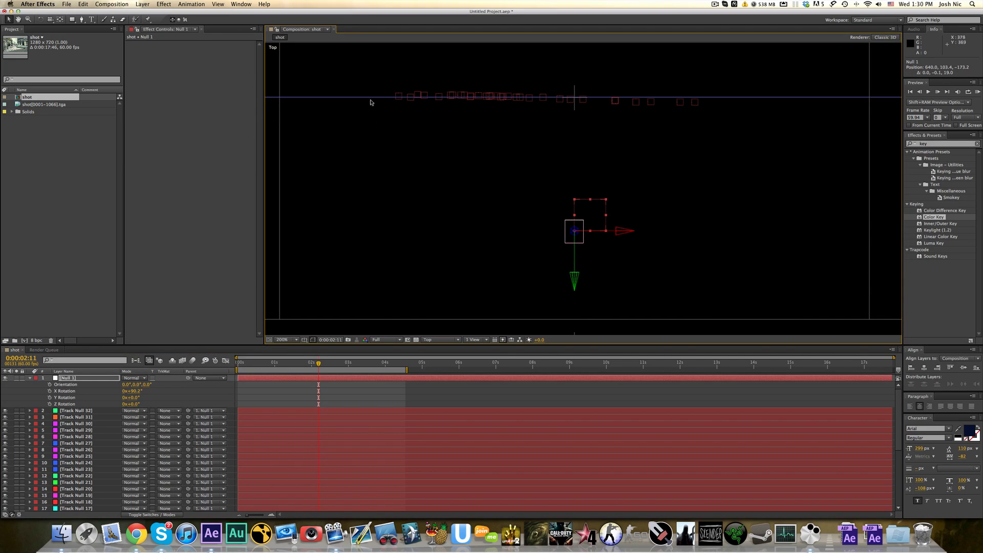
Return to the tracked camera view at 100% zoom and remove the horizontal guide
{"action": "left_click", "coordinate": [451, 342]}
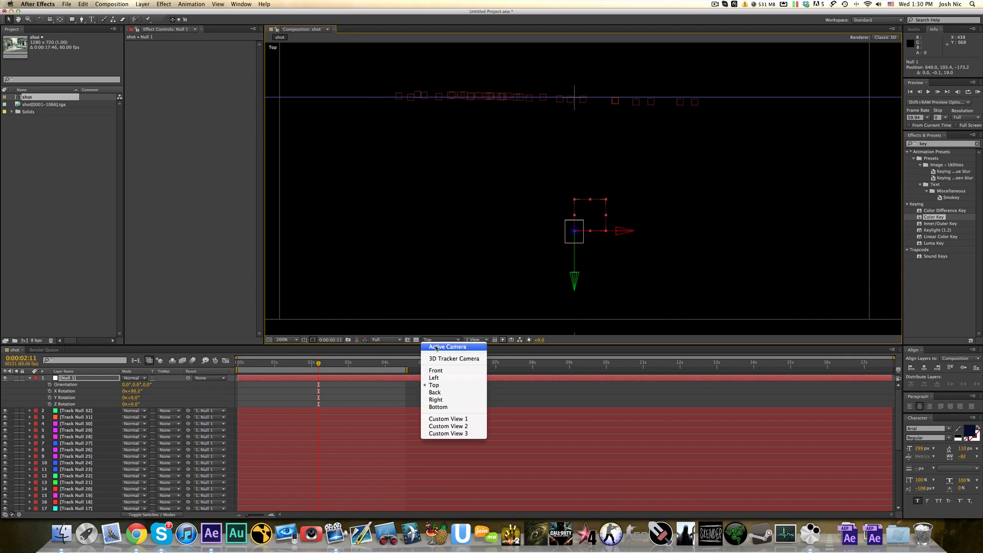
{"action": "left_click", "coordinate": [437, 349]}
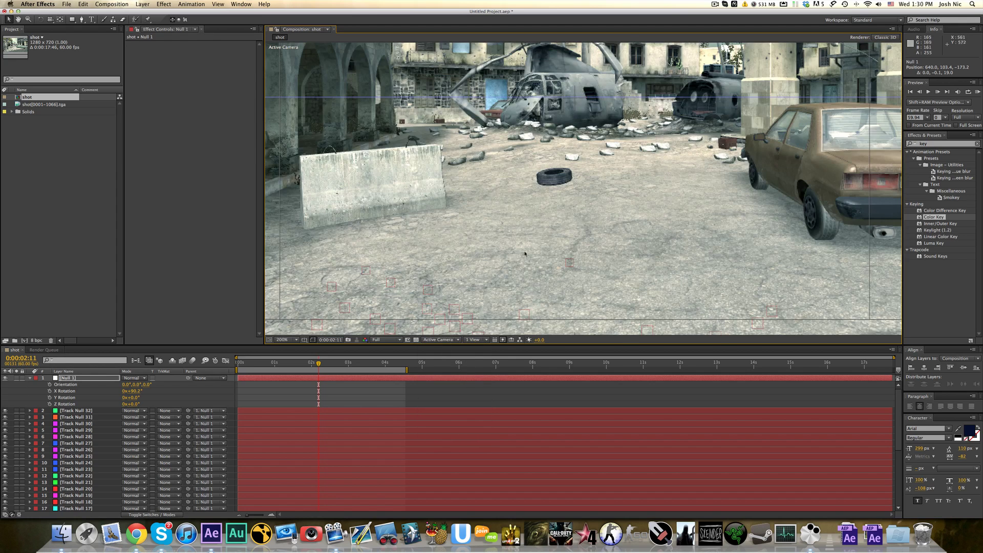
{"action": "key", "text": "comma"}
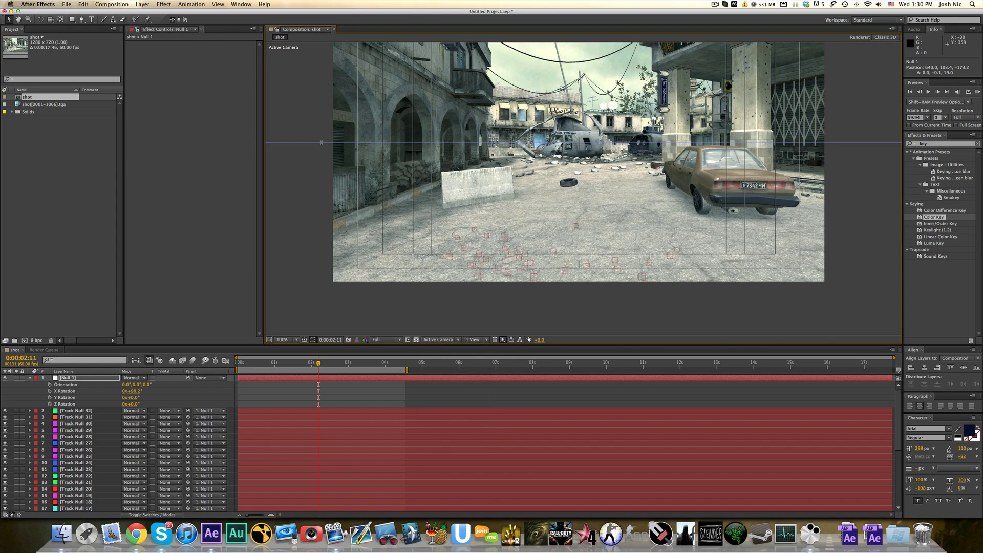
{"action": "left_click_drag", "start_coordinate": [322, 143], "coordinate": [324, 38]}
{"action": "key", "text": "h"}
{"action": "left_click_drag", "start_coordinate": [457, 152], "coordinate": [470, 160]}
{"action": "key", "text": "v"}
Delete Null 1, check the track nulls across the shot, then deselect them
{"action": "left_click", "coordinate": [101, 378]}
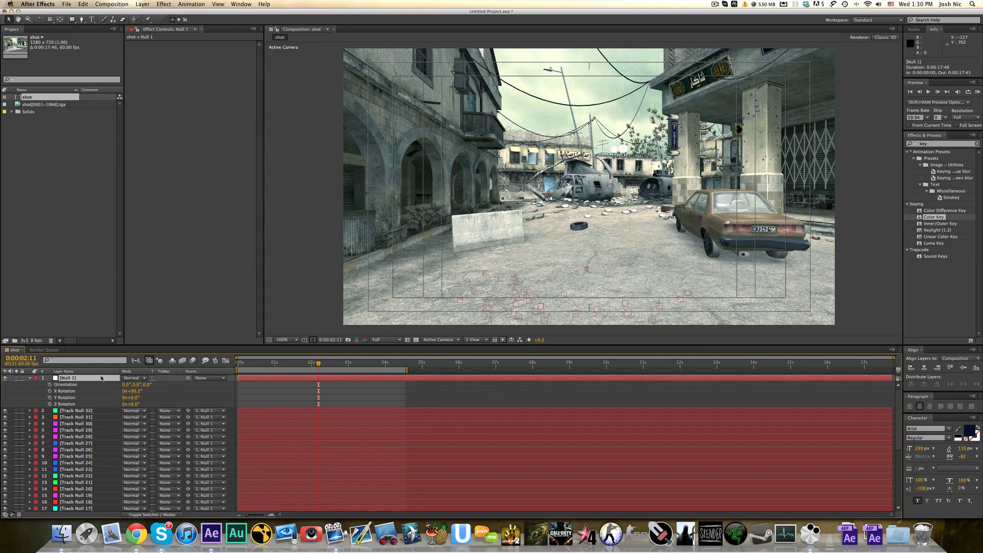
{"action": "key", "text": "Delete"}
{"action": "left_click", "coordinate": [73, 378]}
{"action": "scroll", "coordinate": [77, 450], "scroll_direction": "down", "scroll_amount": 5}
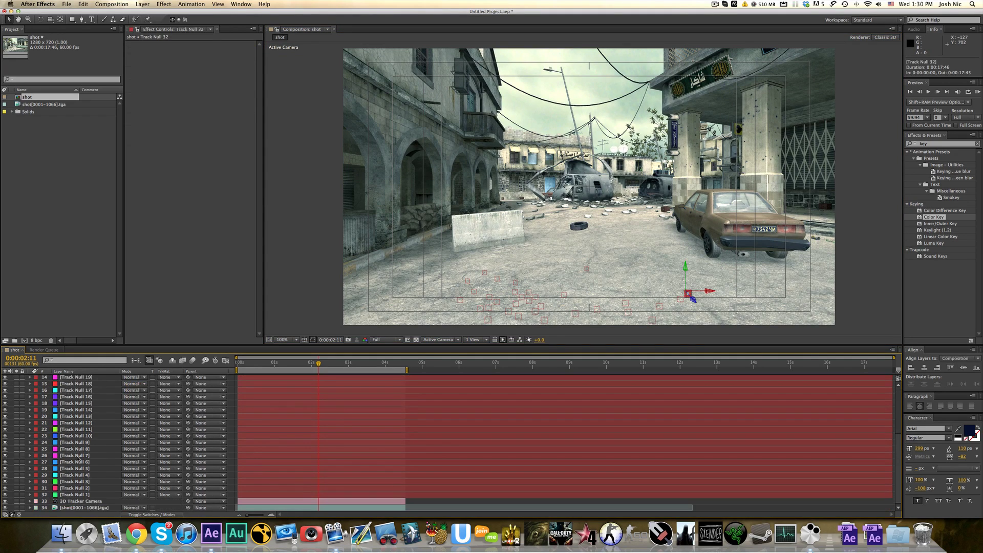
{"action": "left_click", "coordinate": [81, 495], "text": "shift"}
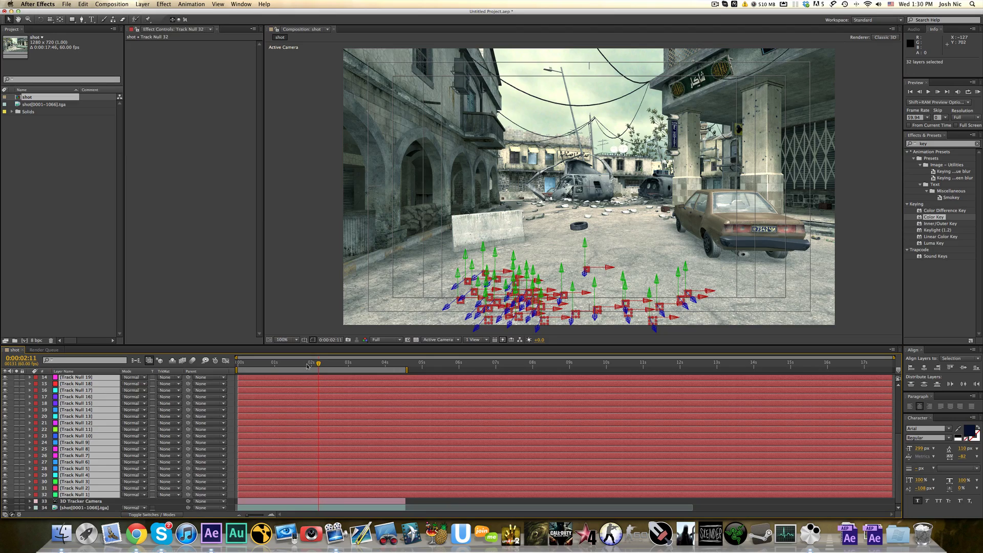
{"action": "key", "text": "space"}
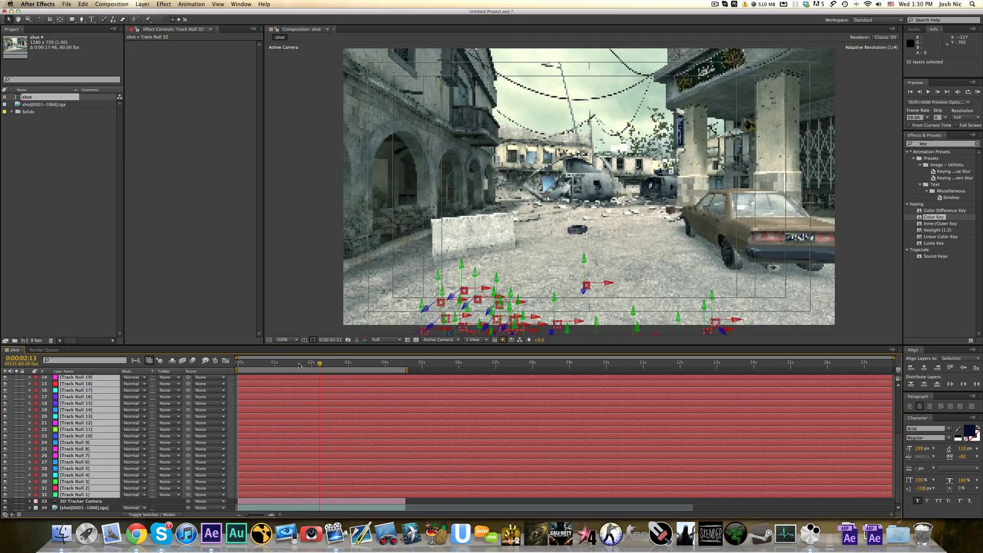
{"action": "left_click_drag", "start_coordinate": [300, 365], "coordinate": [329, 370]}
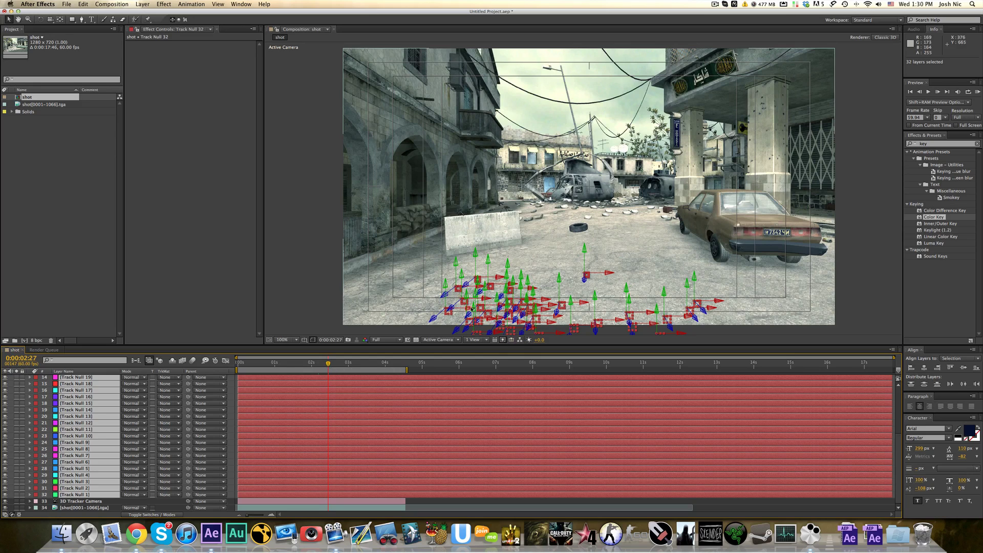
{"action": "left_click", "coordinate": [890, 290]}
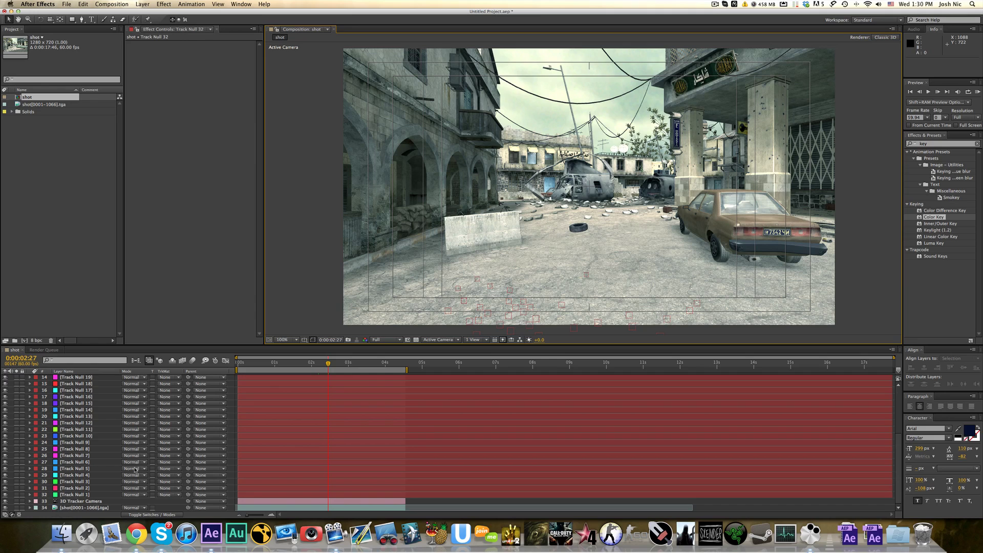
Create a new black solid and apply the Element effect to it
{"action": "key", "text": "super+y"}
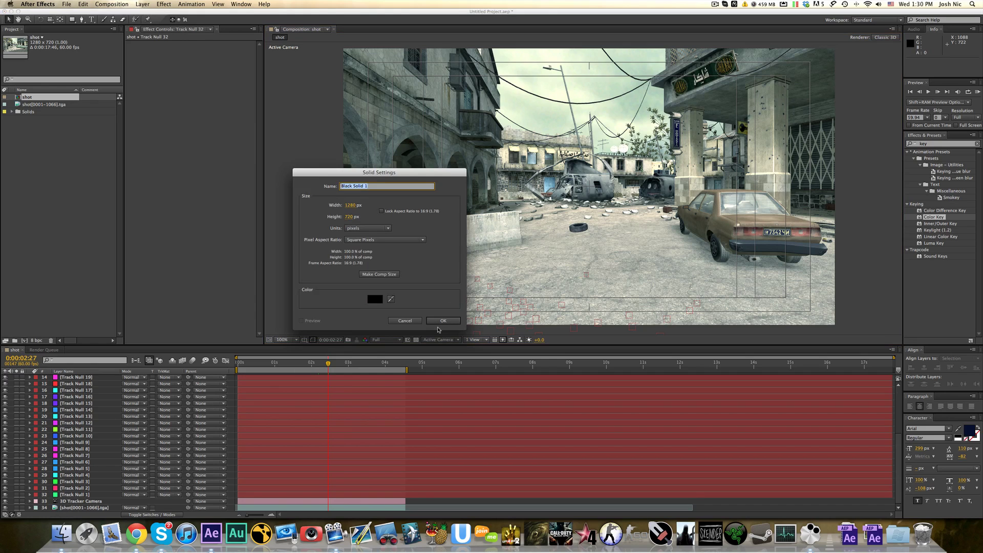
{"action": "left_click", "coordinate": [438, 322]}
{"action": "left_click", "coordinate": [934, 144]}
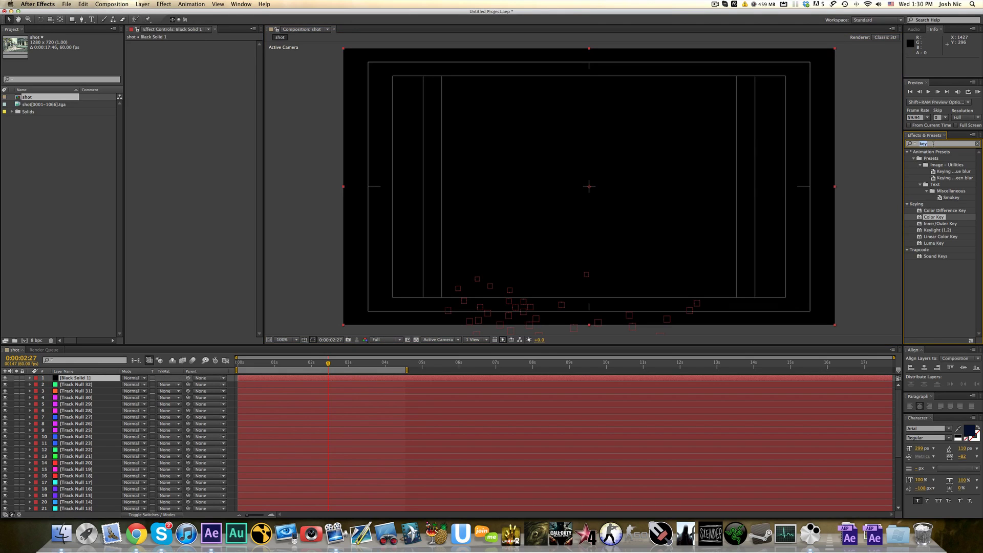
{"action": "type", "text": "element"}
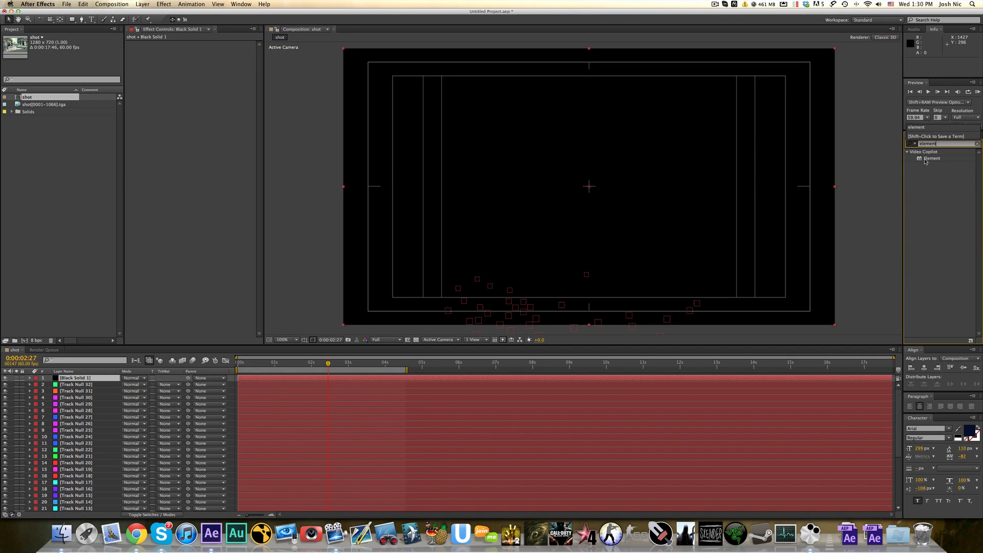
{"action": "double_click", "coordinate": [929, 159]}
Add a new text layer reading 'TUT'
{"action": "left_click", "coordinate": [142, 4]}
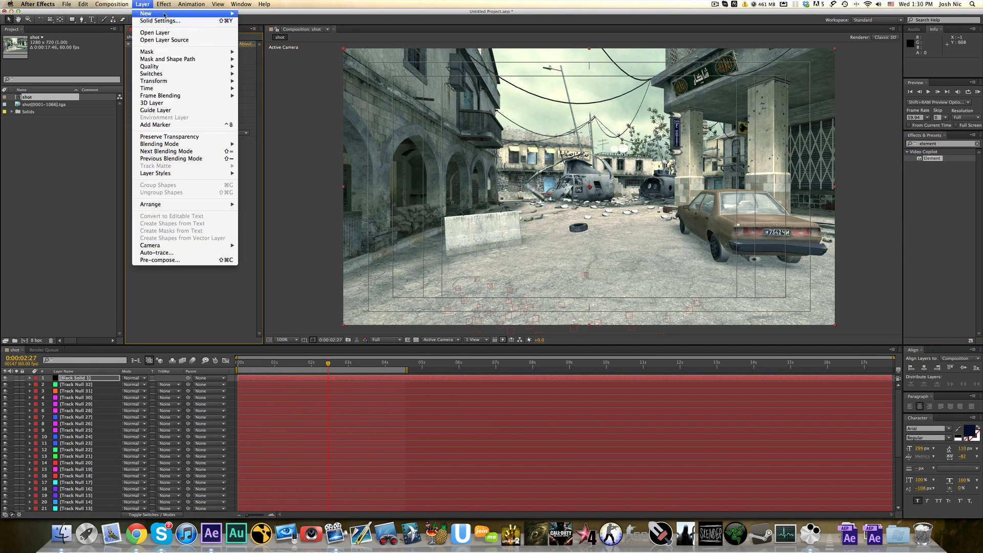
{"action": "mouse_move", "coordinate": [164, 14]}
{"action": "left_click", "coordinate": [253, 15]}
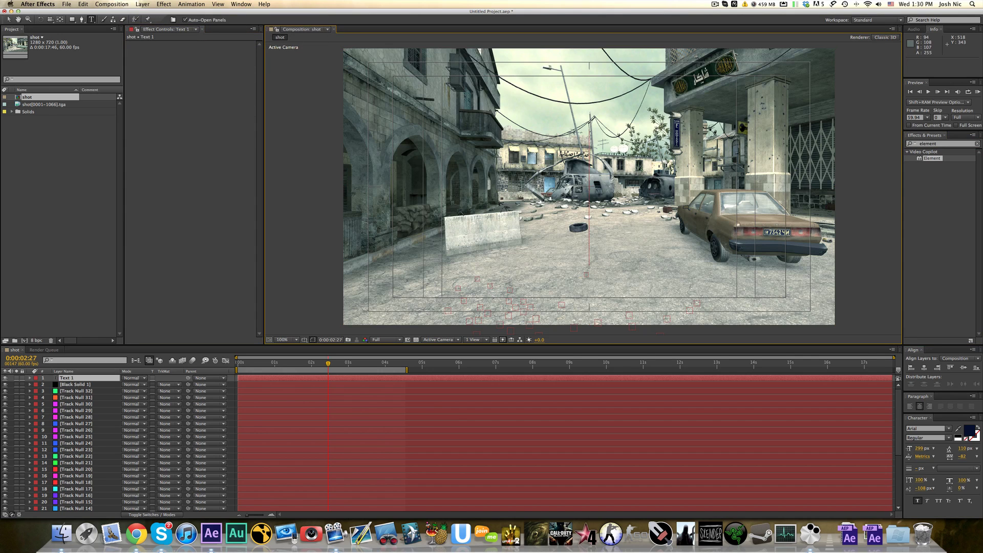
{"action": "type", "text": "TUT"}
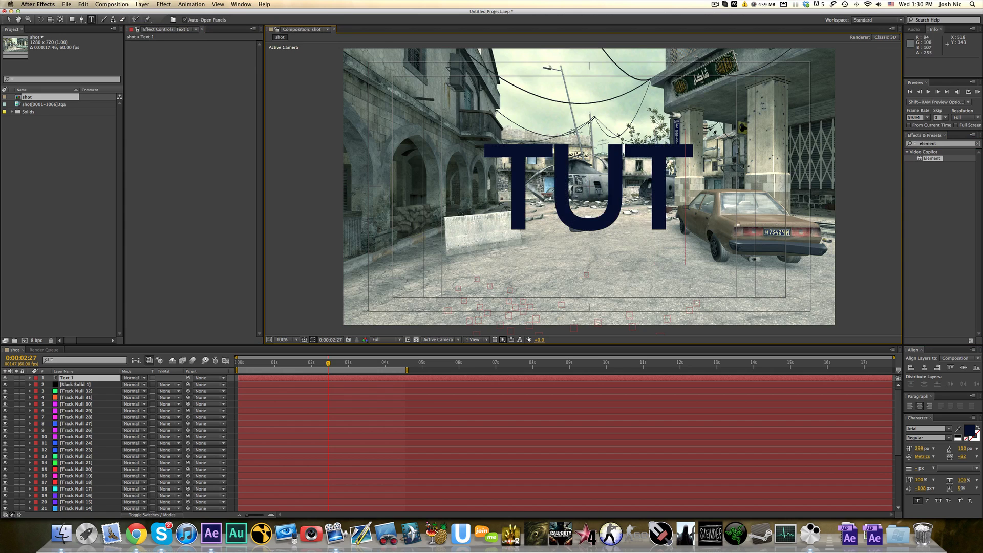
{"action": "key", "text": "KP_Enter"}
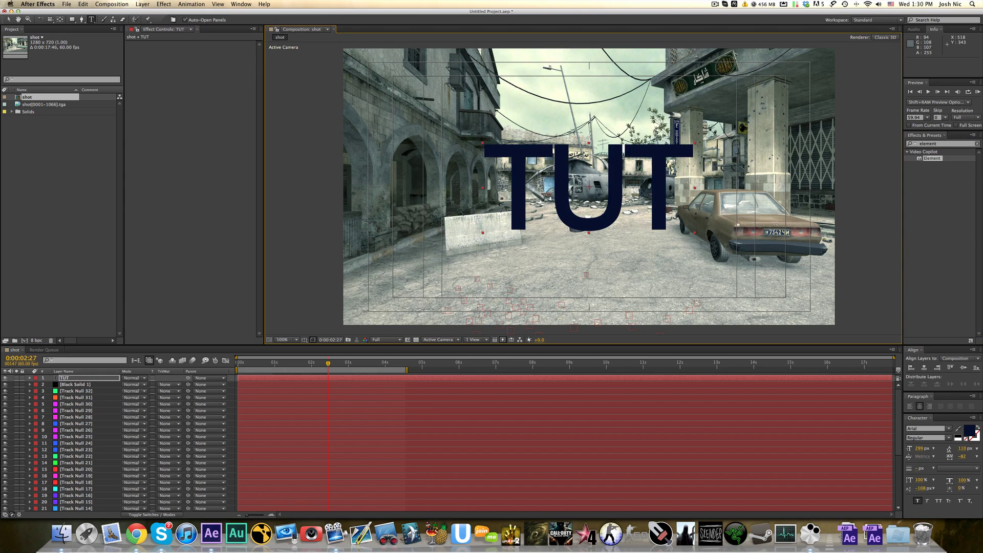
Hide the TUT text layer and set Element's Path Layer 1 on Black Solid 1 to TUT
{"action": "left_click", "coordinate": [5, 378]}
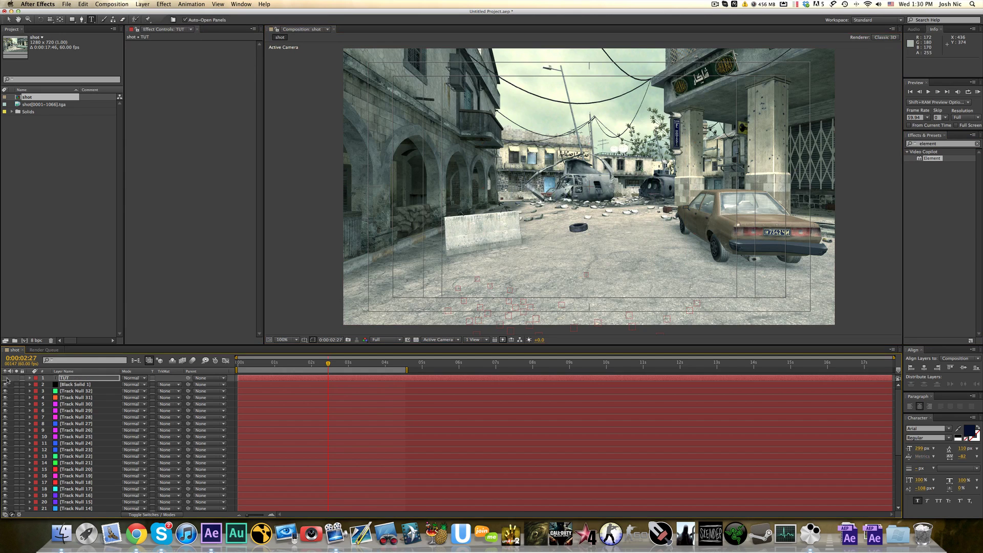
{"action": "left_click", "coordinate": [74, 384]}
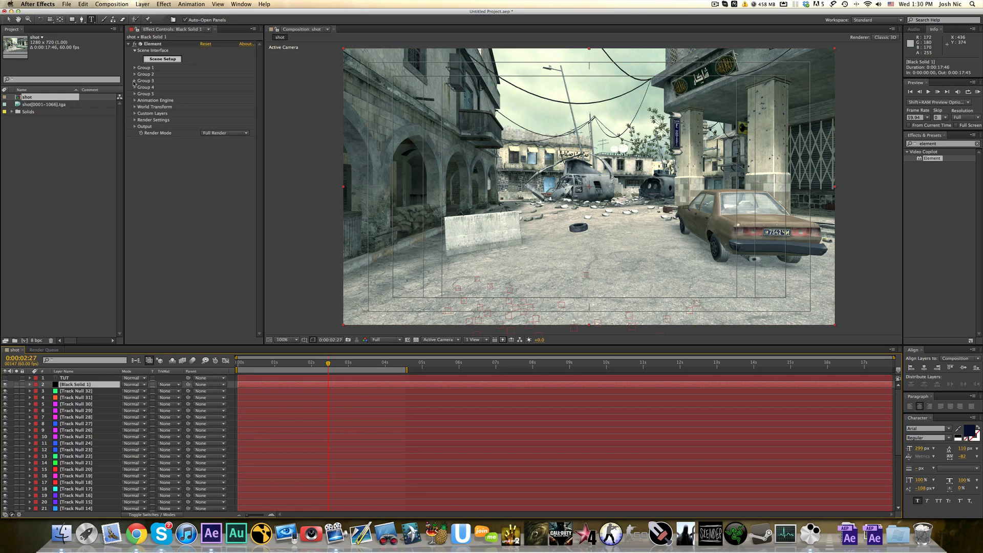
{"action": "left_click", "coordinate": [135, 113]}
{"action": "left_click", "coordinate": [142, 120]}
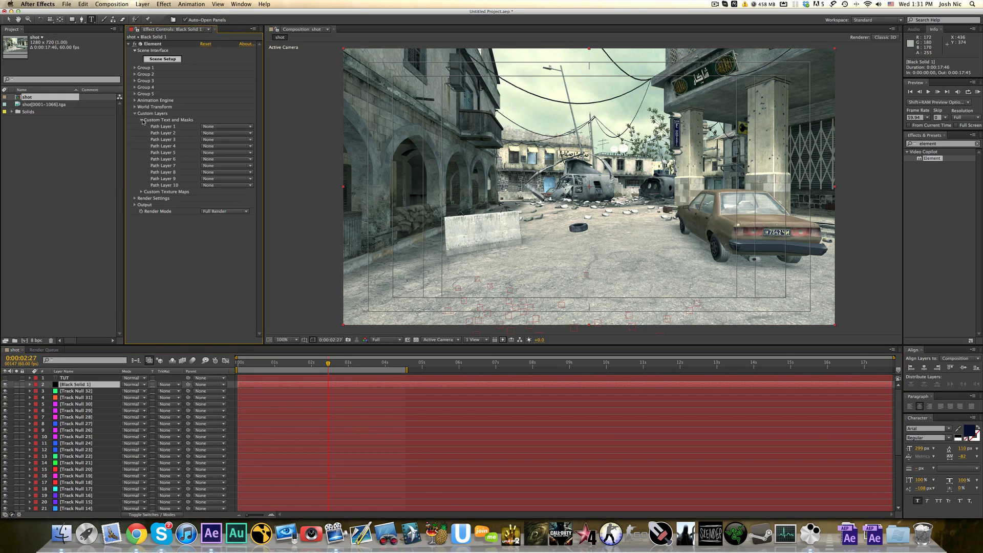
{"action": "left_click", "coordinate": [223, 127]}
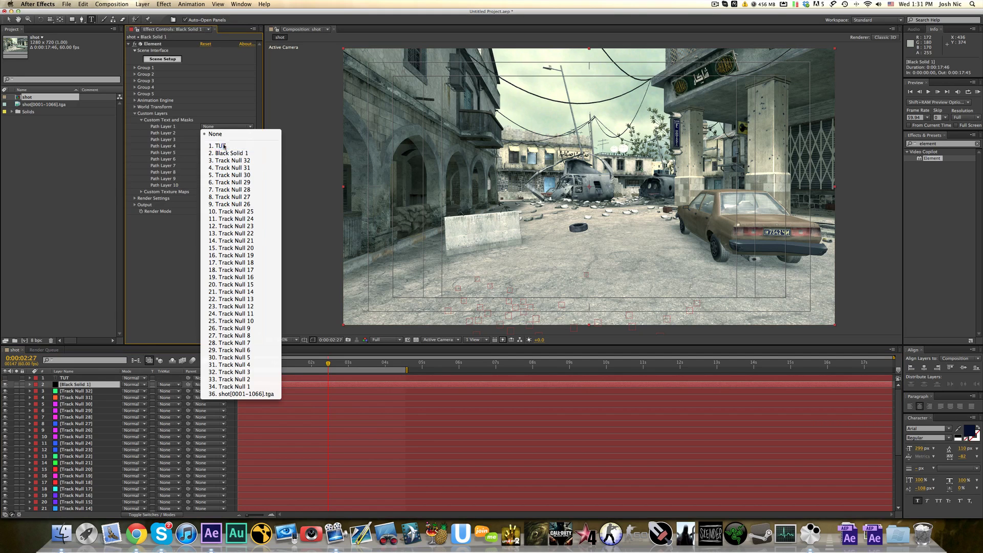
{"action": "left_click", "coordinate": [220, 147]}
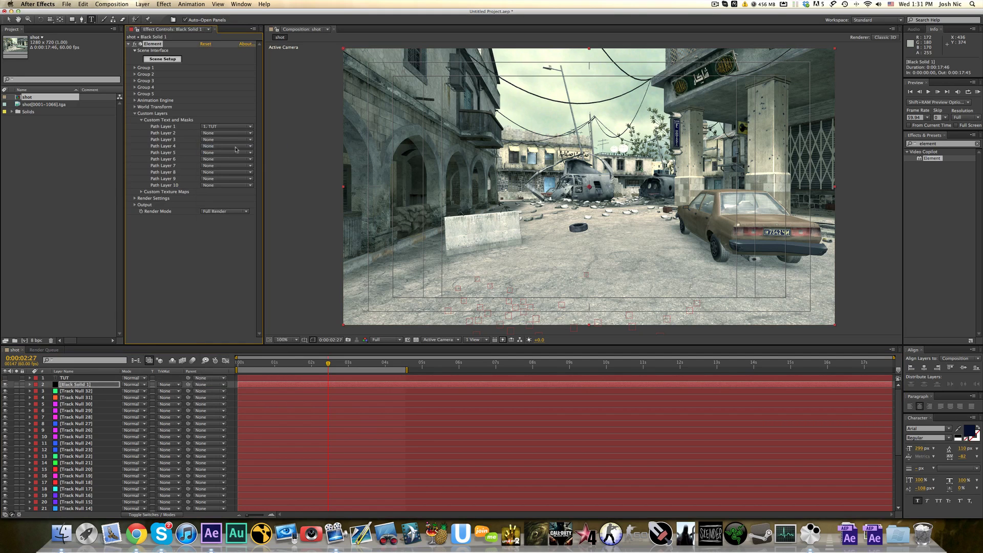
In Element's Scene Setup, extrude the TUT text into a 3D model
{"action": "left_click", "coordinate": [135, 114]}
{"action": "left_click", "coordinate": [167, 60]}
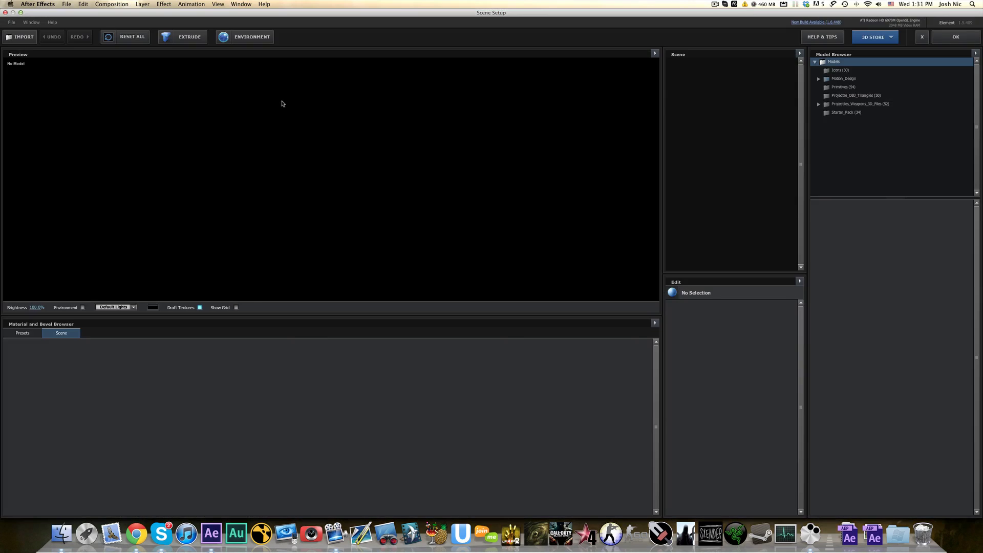
{"action": "left_click", "coordinate": [183, 37]}
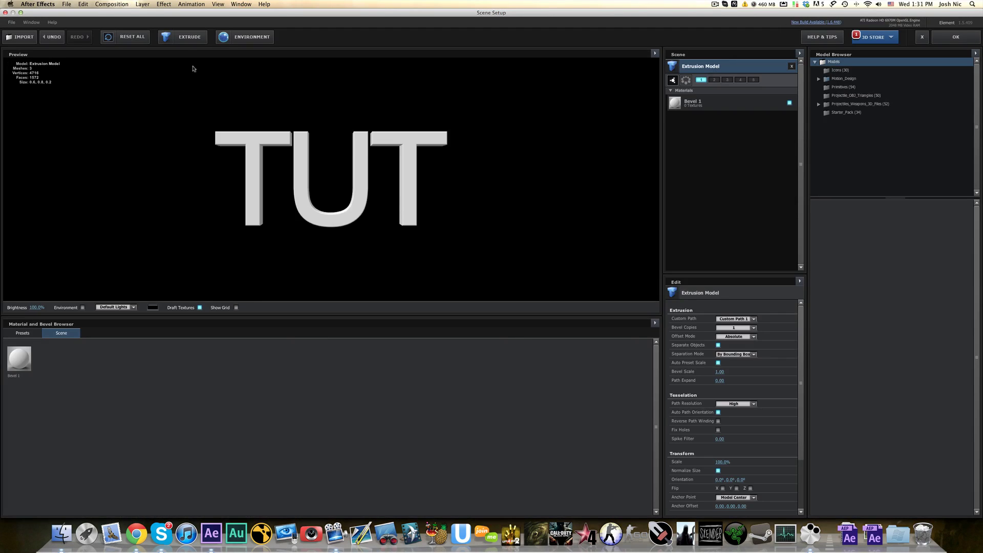
{"action": "left_click_drag", "start_coordinate": [361, 158], "coordinate": [386, 186]}
Try the Century, Carved, Bold and Blue bevels, apply Paramount, and accept the scene
{"action": "left_click", "coordinate": [25, 334]}
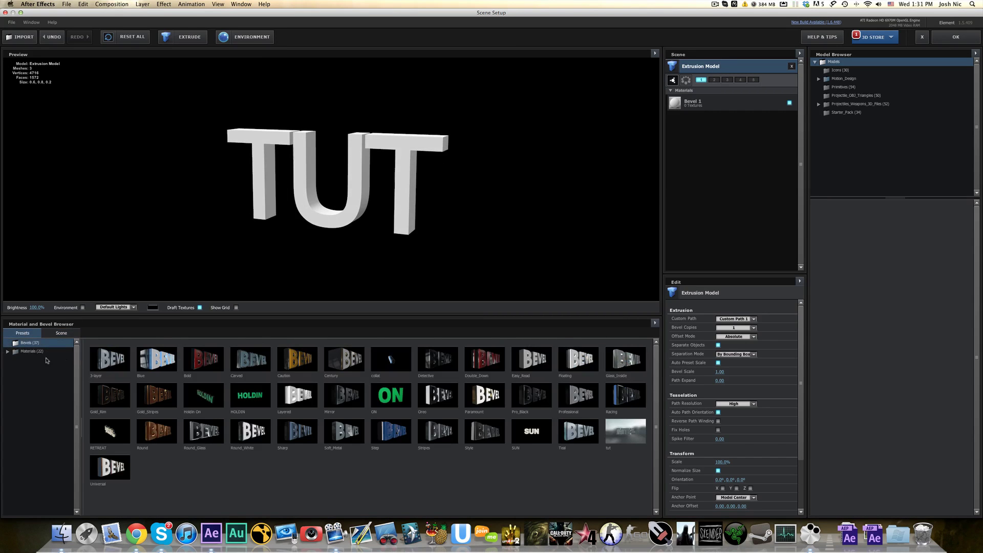
{"action": "left_click", "coordinate": [351, 365]}
{"action": "left_click_drag", "start_coordinate": [315, 218], "coordinate": [468, 221]}
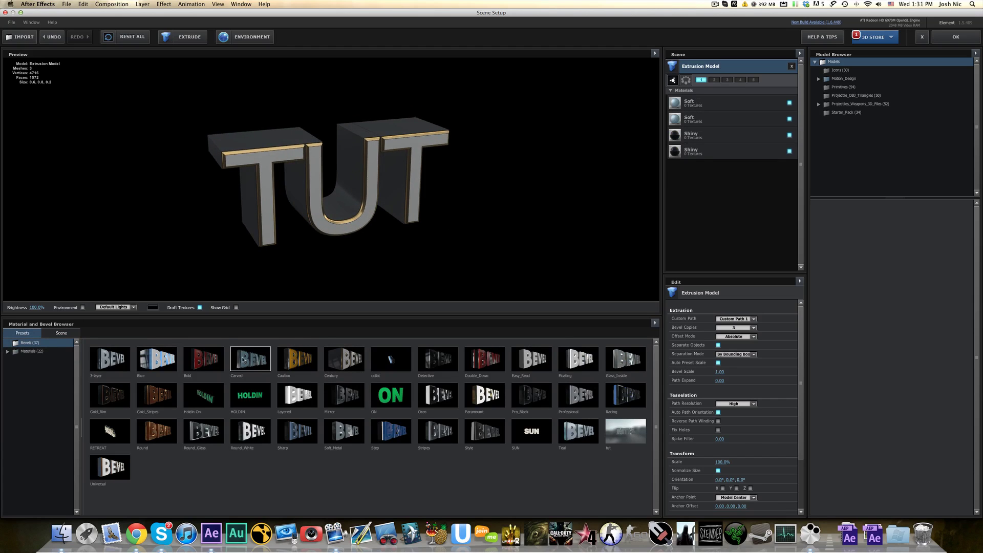
{"action": "left_click", "coordinate": [251, 359]}
{"action": "left_click", "coordinate": [204, 359]}
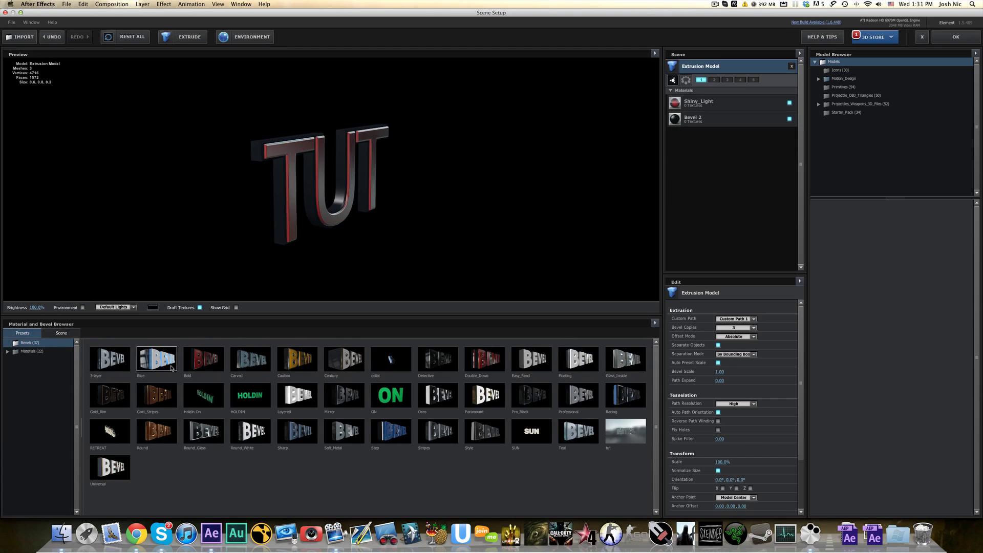
{"action": "left_click", "coordinate": [156, 360]}
{"action": "left_click", "coordinate": [485, 394]}
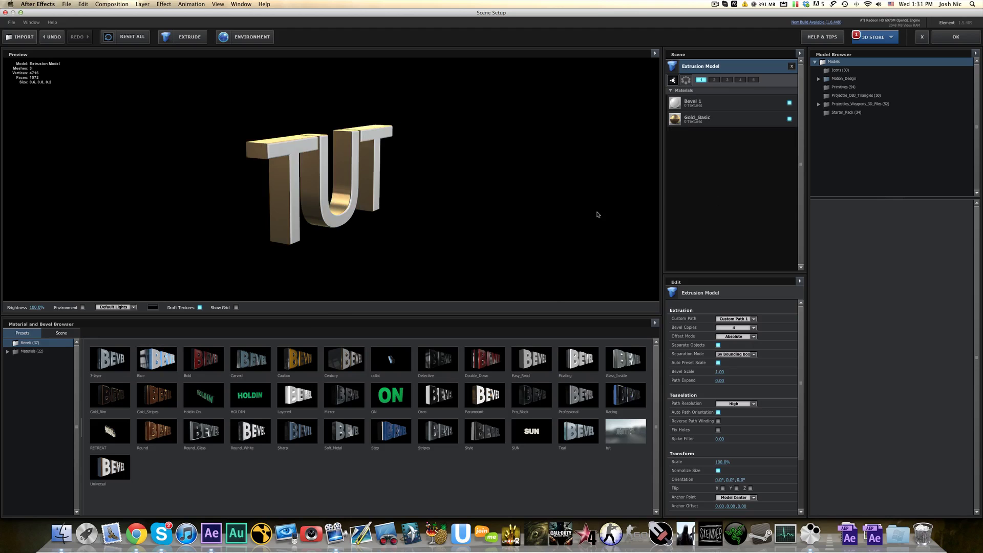
{"action": "left_click_drag", "start_coordinate": [543, 220], "coordinate": [505, 220]}
{"action": "left_click", "coordinate": [953, 37]}
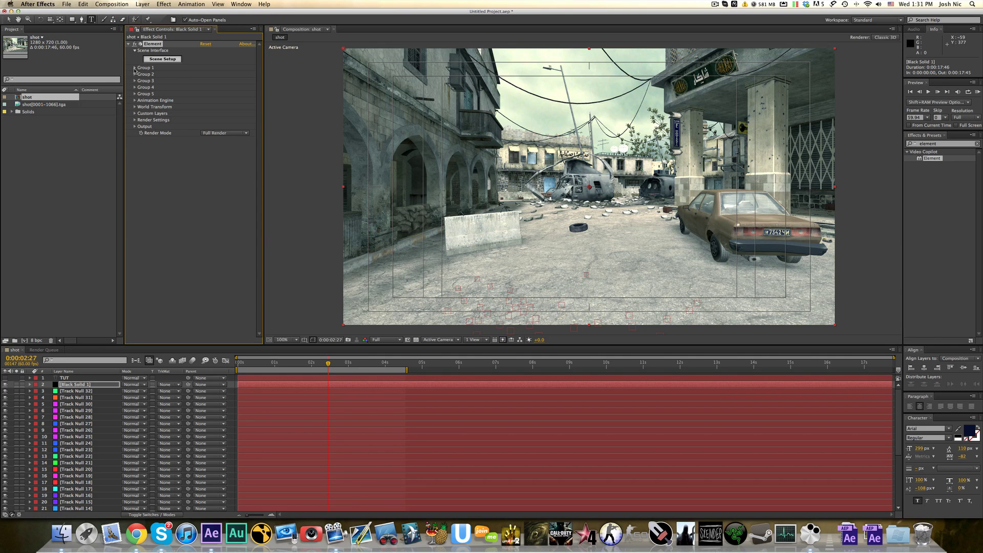
Expand Element's Group 1, Particle Look and Particle Replicator settings, then select 3D Tracker Camera
{"action": "left_click", "coordinate": [136, 68]}
{"action": "left_click", "coordinate": [142, 81]}
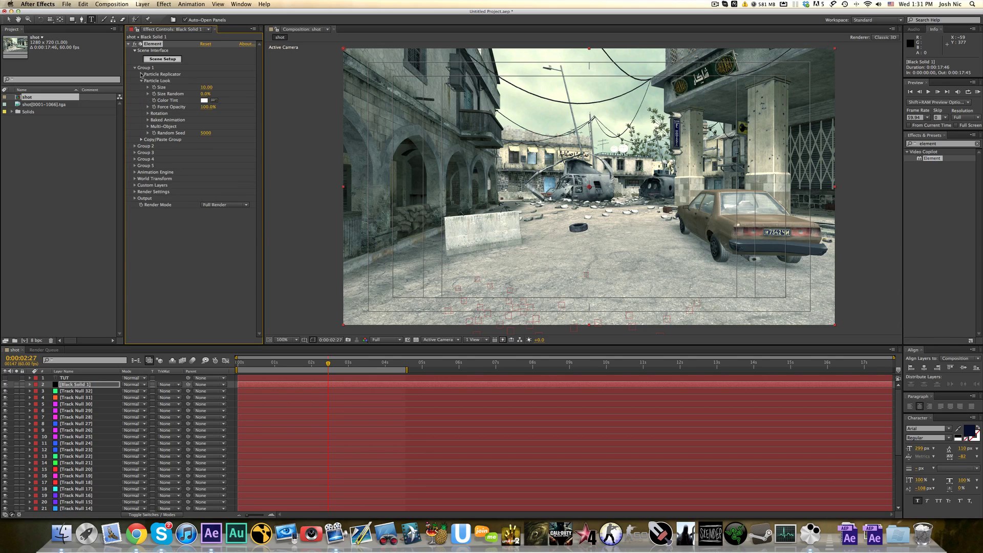
{"action": "left_click", "coordinate": [142, 74]}
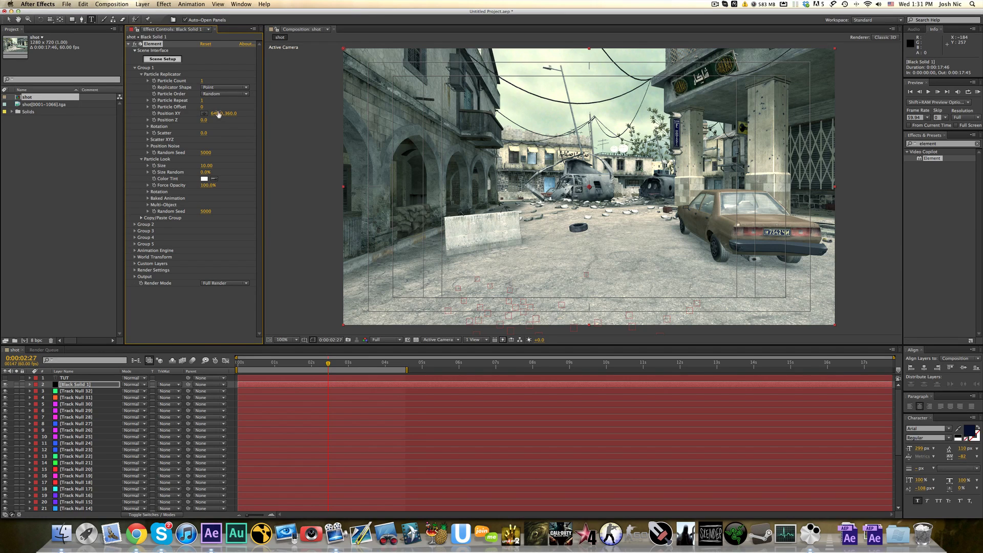
{"action": "scroll", "coordinate": [98, 460], "scroll_direction": "down", "scroll_amount": 5}
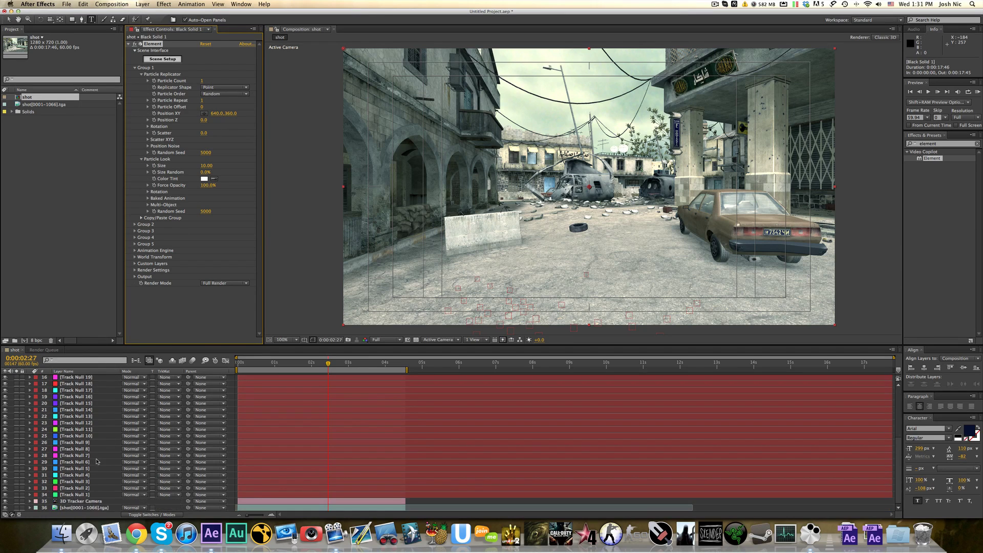
{"action": "left_click", "coordinate": [84, 502]}
Duplicate 3D Tracker Camera, then orbit, pull back and swing the copy to a new angle on TUT
{"action": "key", "text": "super+d"}
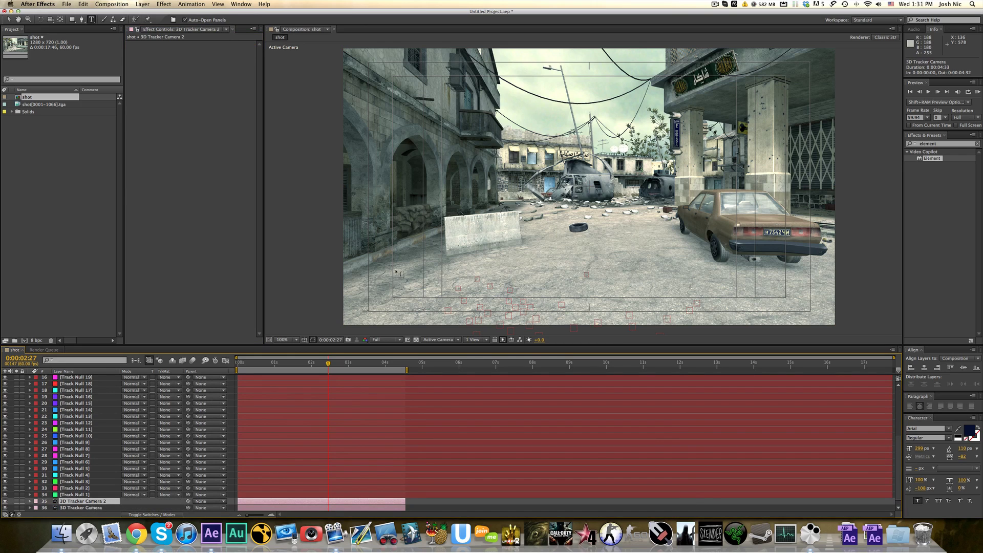
{"action": "key", "text": "c"}
{"action": "left_click_drag", "start_coordinate": [404, 272], "coordinate": [480, 222]}
{"action": "key", "text": "c"}
{"action": "left_click_drag", "start_coordinate": [572, 232], "coordinate": [590, 256]}
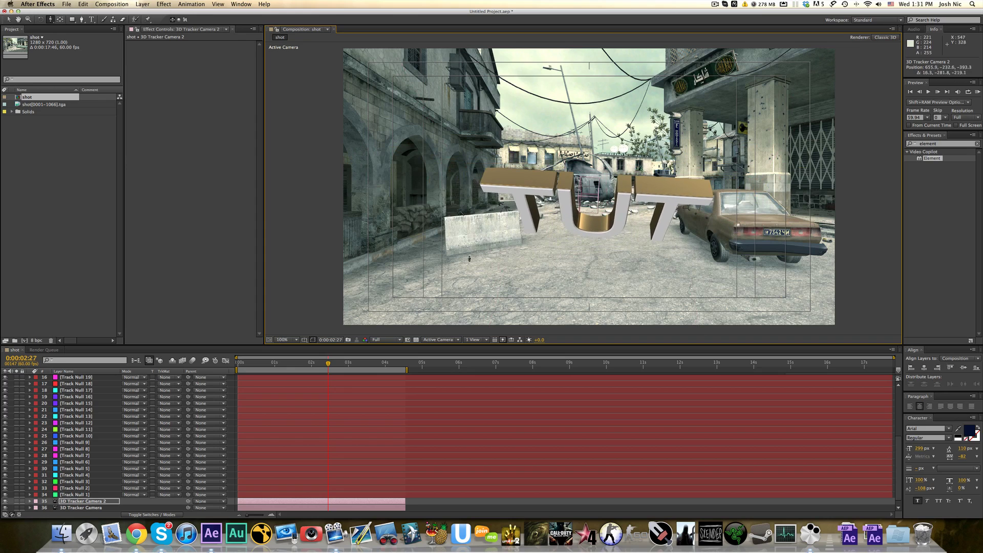
{"action": "key", "text": "c"}
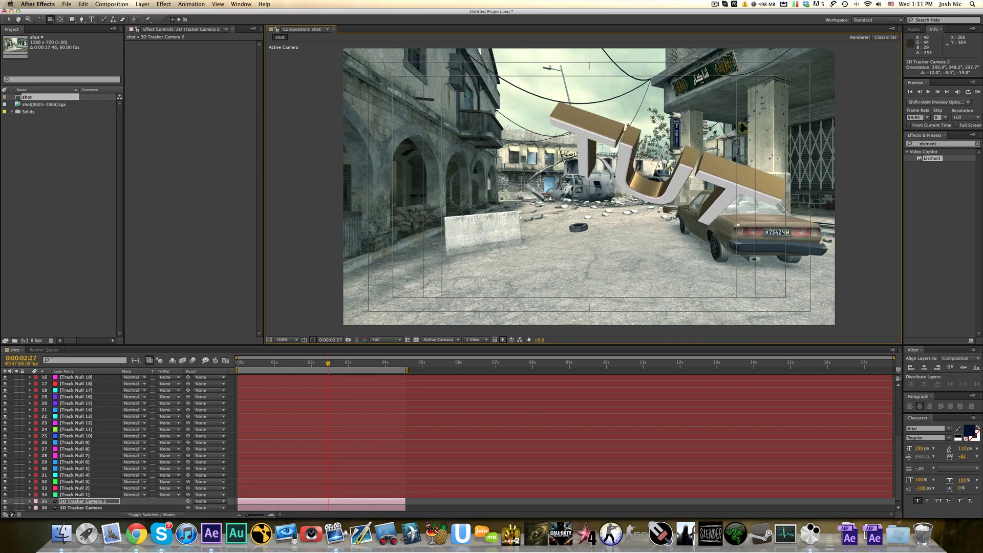
{"action": "left_click_drag", "start_coordinate": [484, 265], "coordinate": [498, 210]}
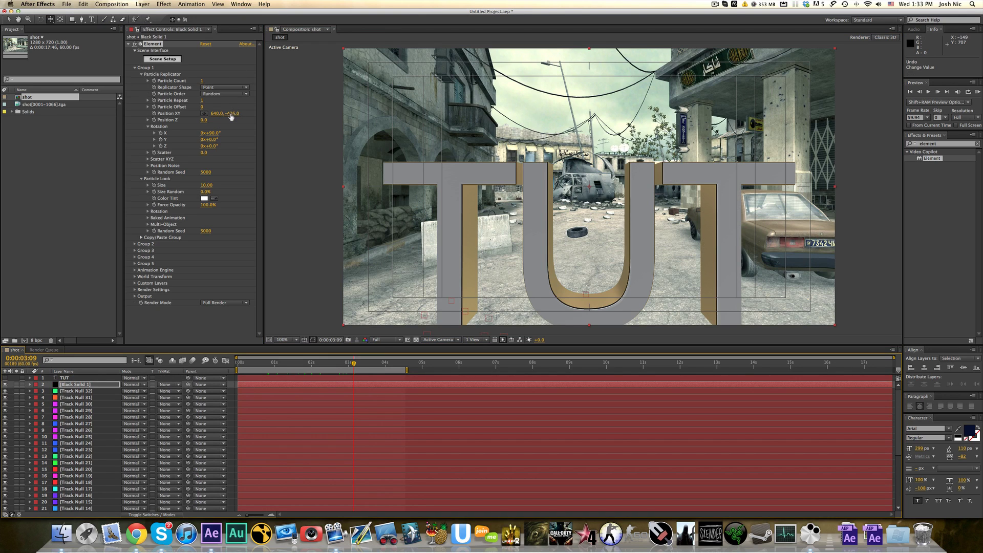
Place Element's TUT model upright at Position XY 640, −512, then scrub ahead to check tracking
{"action": "left_click_drag", "start_coordinate": [231, 117], "coordinate": [451, 96]}
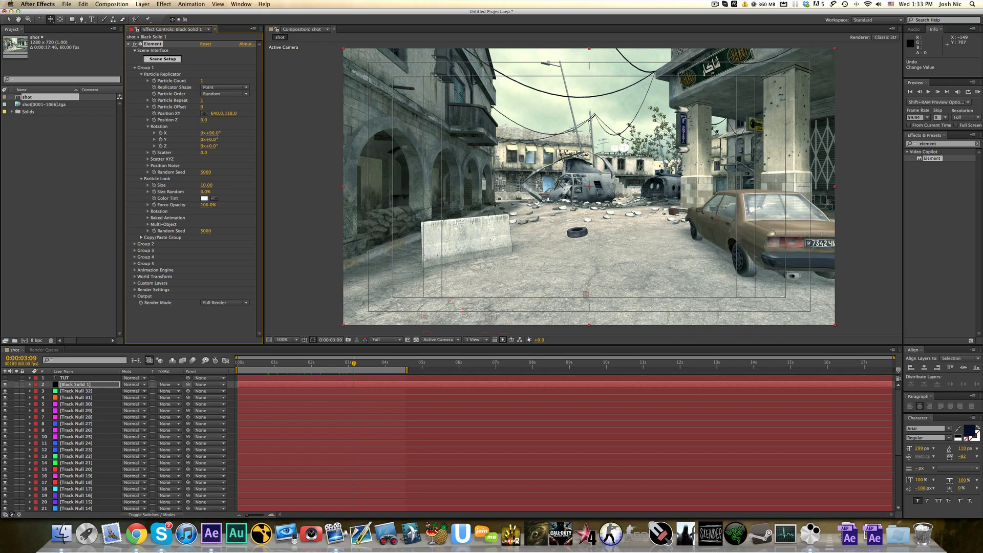
{"action": "left_click_drag", "start_coordinate": [310, 155], "coordinate": [163, 158]}
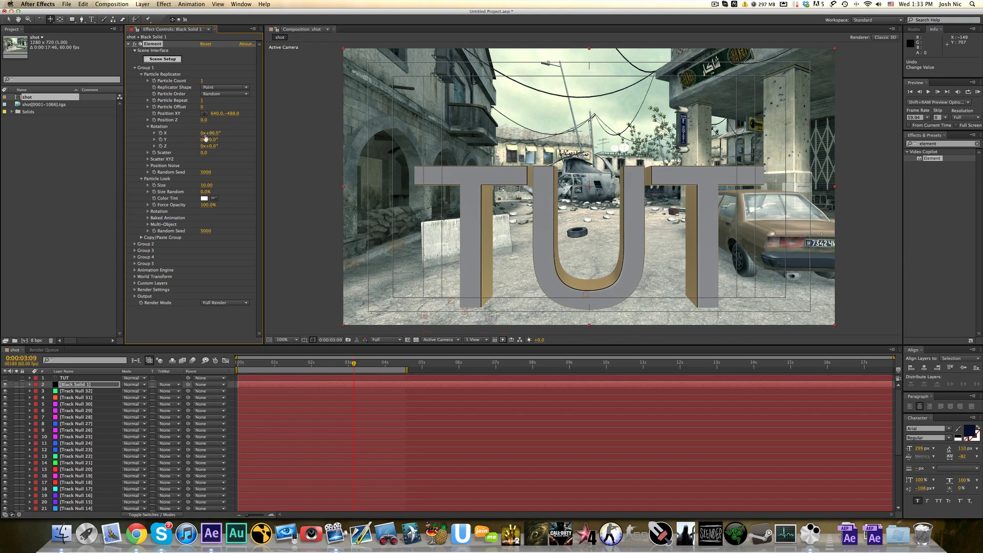
{"action": "left_click_drag", "start_coordinate": [210, 133], "coordinate": [143, 133]}
{"action": "key", "text": "ctrl+z"}
{"action": "key", "text": "ctrl+z"}
{"action": "left_click_drag", "start_coordinate": [229, 114], "coordinate": [204, 113]}
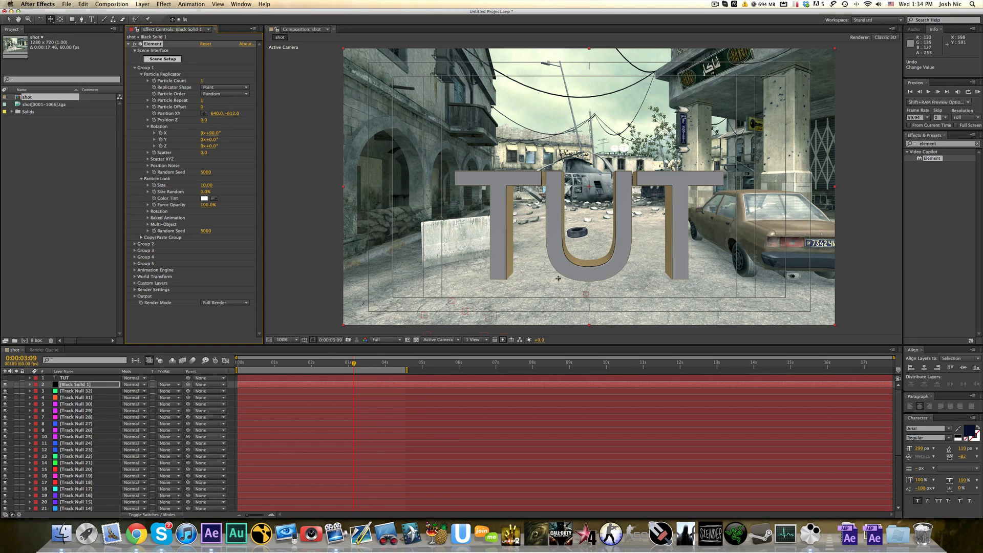
{"action": "mouse_move", "coordinate": [357, 366]}
{"action": "left_mouse_down"}
{"action": "mouse_move", "coordinate": [435, 365]}
{"action": "mouse_move", "coordinate": [361, 366]}
{"action": "left_mouse_up"}
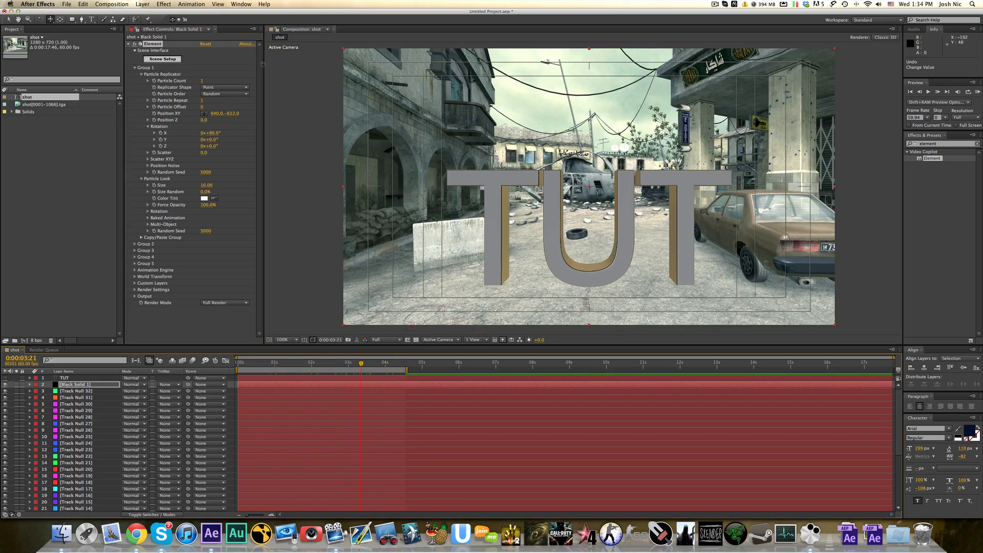
Add a plane primitive from the Model Browser to the Element scene beside TUT
{"action": "left_click", "coordinate": [158, 60]}
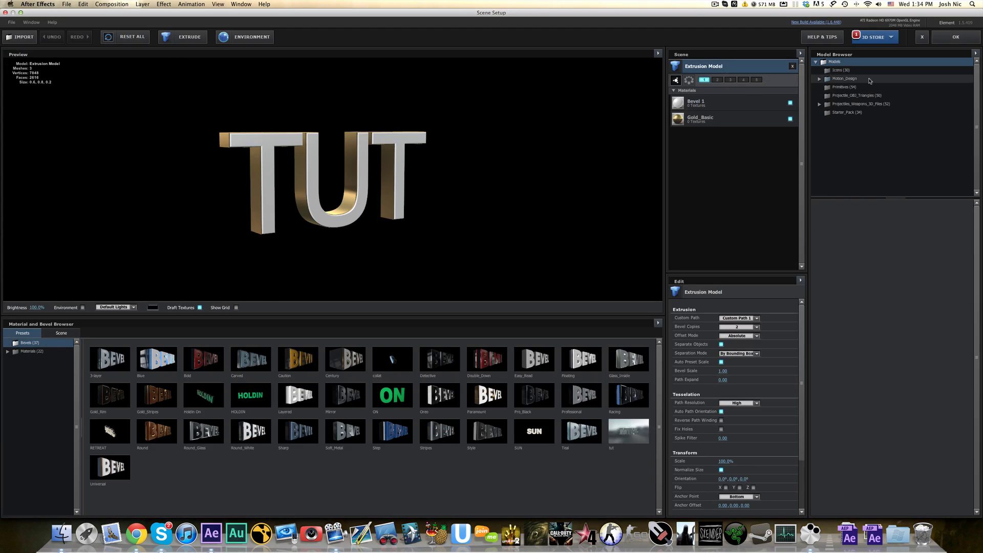
{"action": "left_click", "coordinate": [843, 87]}
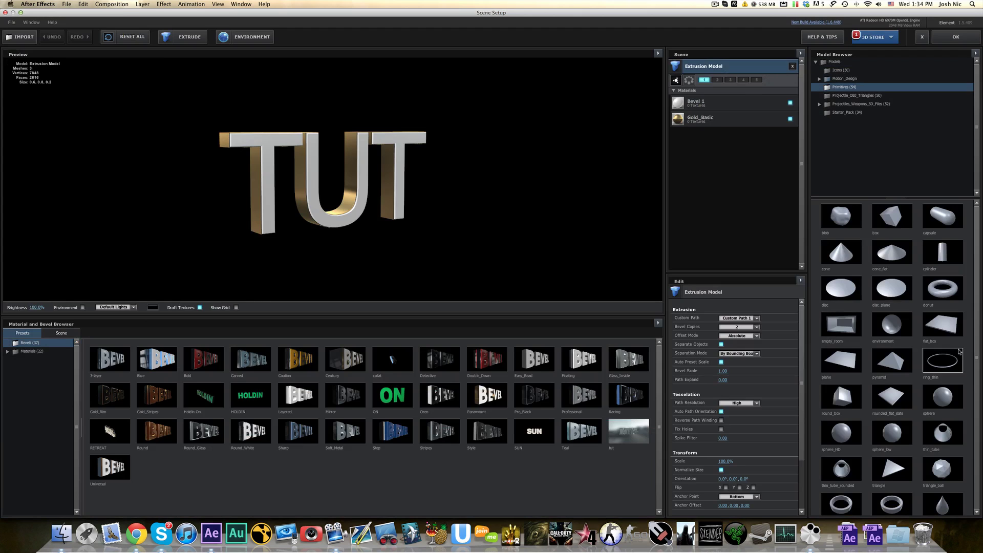
{"action": "left_click", "coordinate": [841, 378]}
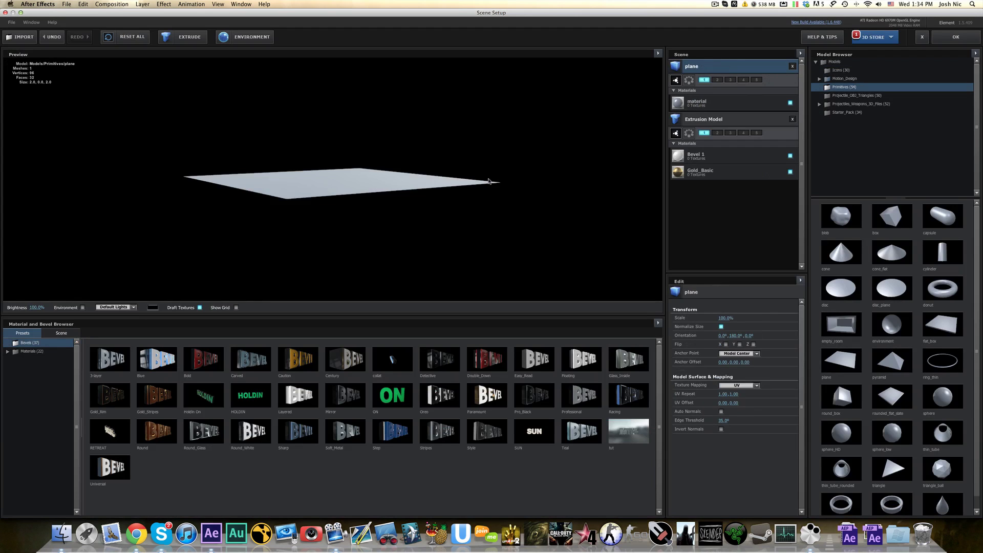
{"action": "left_click_drag", "start_coordinate": [343, 177], "coordinate": [353, 230]}
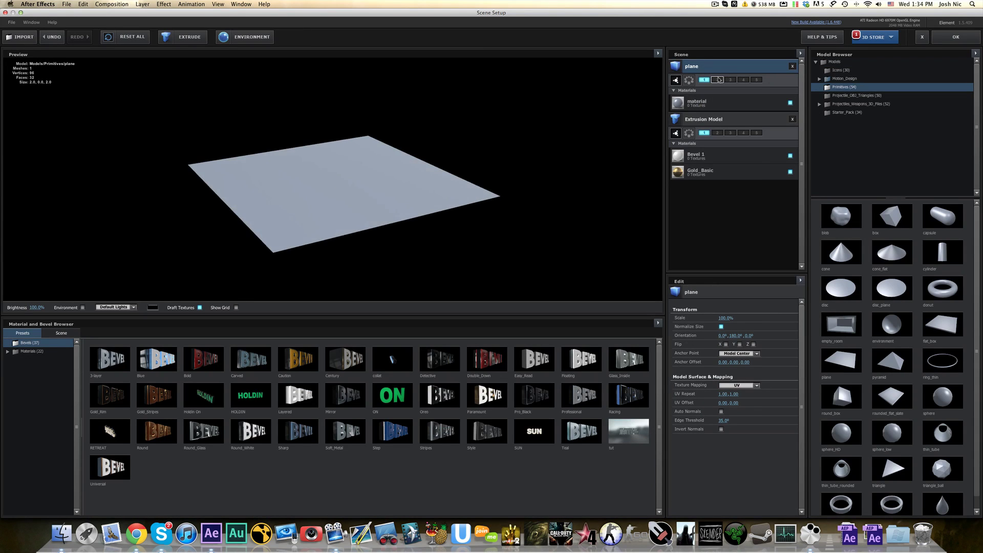
Set Element Group 2's Particle Replicator Position Y to -612
{"action": "left_click", "coordinate": [956, 37]}
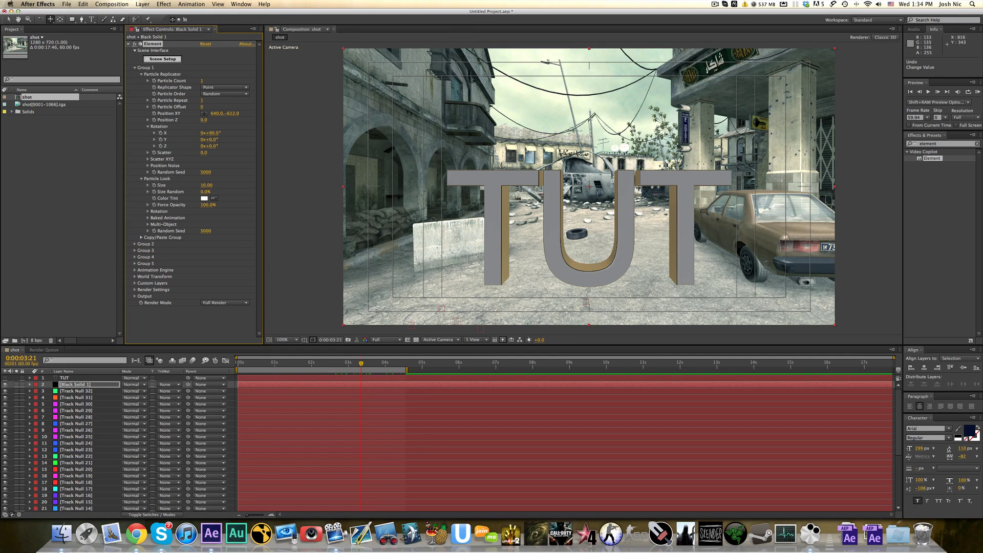
{"action": "left_click", "coordinate": [135, 249]}
{"action": "left_click", "coordinate": [136, 244]}
{"action": "left_click", "coordinate": [141, 251]}
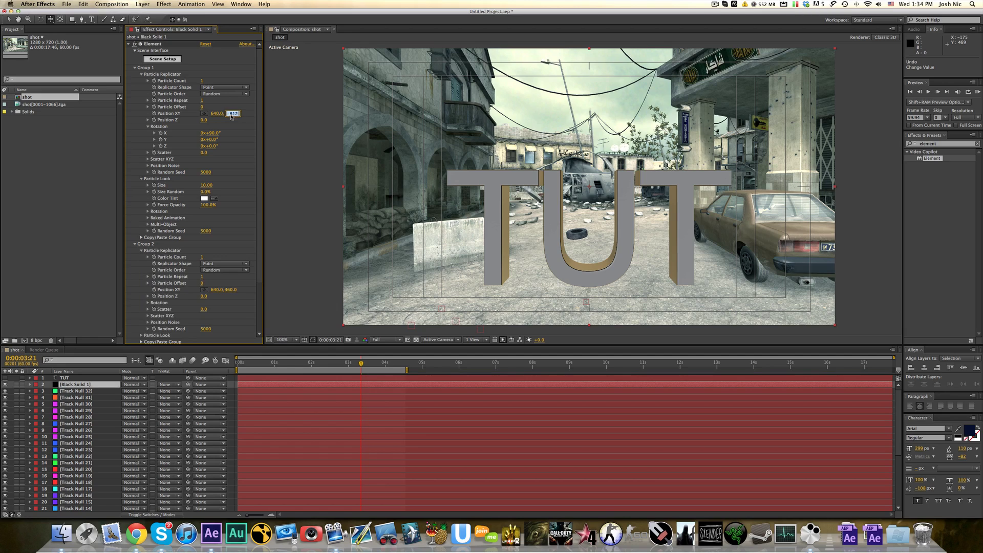
{"action": "left_click", "coordinate": [230, 290]}
{"action": "type", "text": "-612"}
{"action": "key", "text": "Return"}
Rotate the Group 2 plane 90° on X so it lies flat under TUT
{"action": "left_click", "coordinate": [148, 303]}
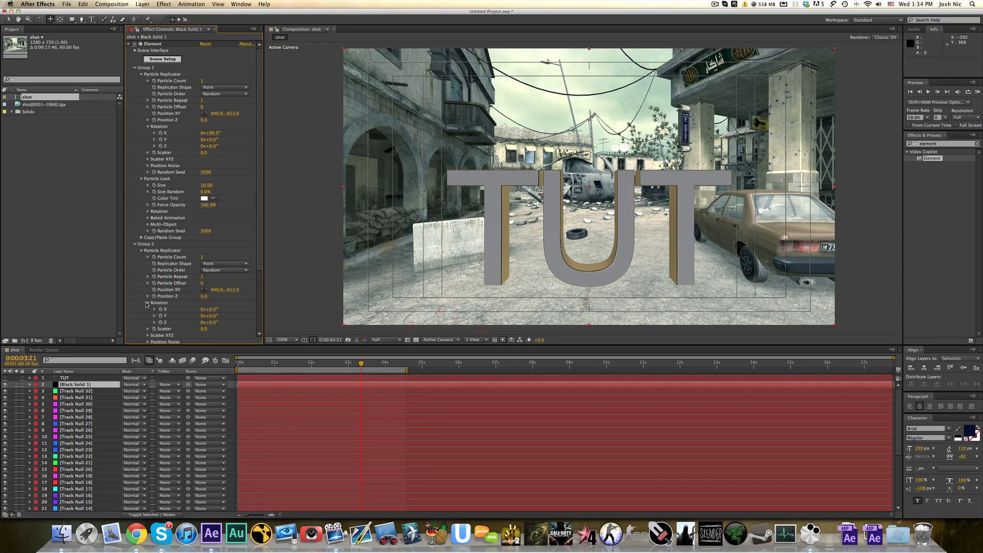
{"action": "left_click", "coordinate": [211, 310]}
{"action": "type", "text": "90"}
{"action": "key", "text": "Return"}
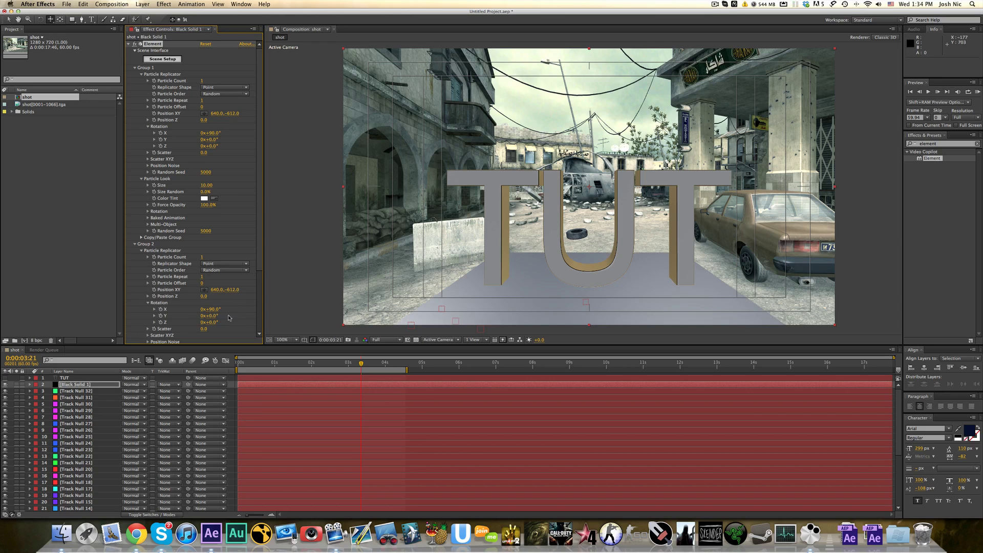
{"action": "mouse_move", "coordinate": [210, 309]}
{"action": "left_mouse_down"}
{"action": "mouse_move", "coordinate": [195, 310]}
{"action": "mouse_move", "coordinate": [215, 310]}
{"action": "left_mouse_up"}
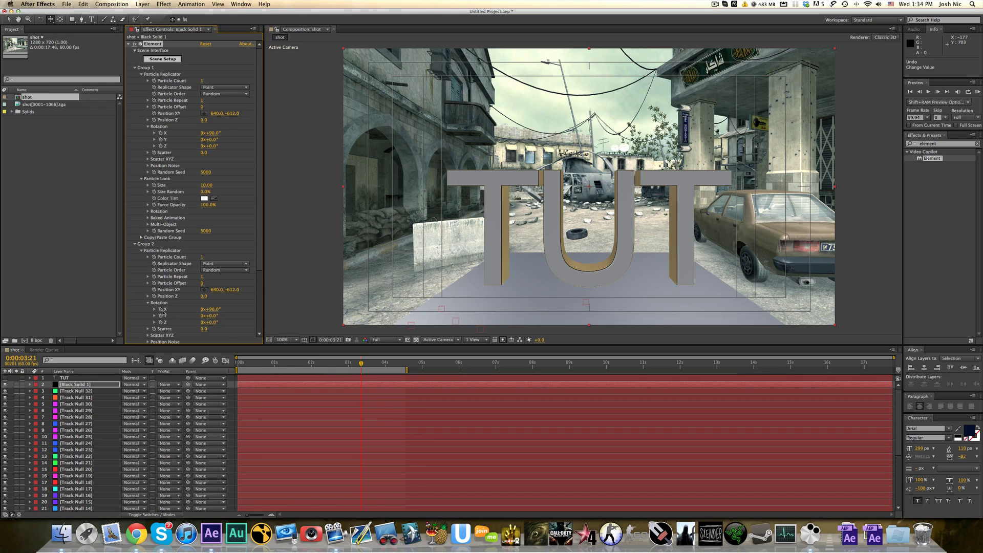
{"action": "left_click", "coordinate": [146, 303]}
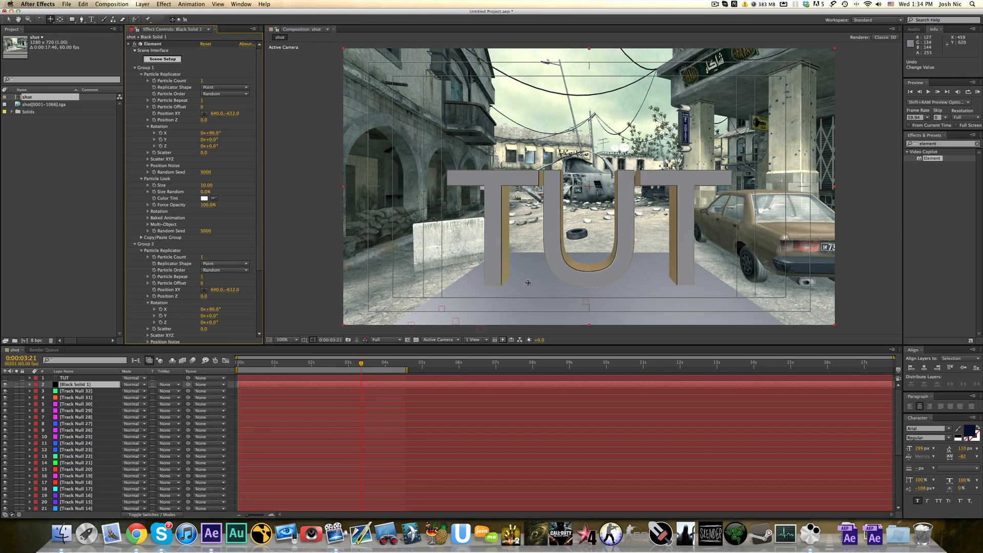
Turn on Matte Shadow in the plane's material so the grey floor disappears
{"action": "left_click", "coordinate": [162, 59]}
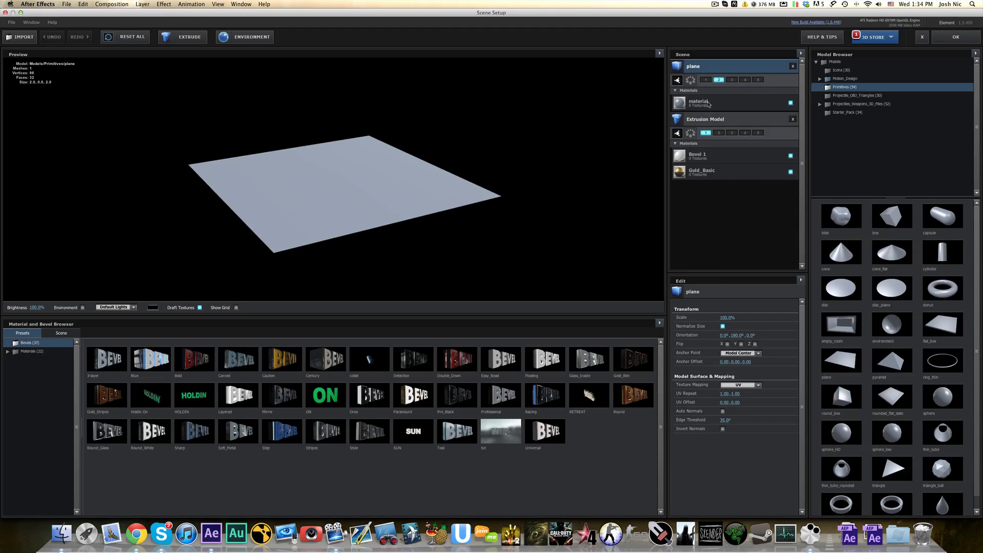
{"action": "left_click", "coordinate": [711, 101]}
{"action": "scroll", "coordinate": [696, 455], "scroll_direction": "down", "scroll_amount": 10}
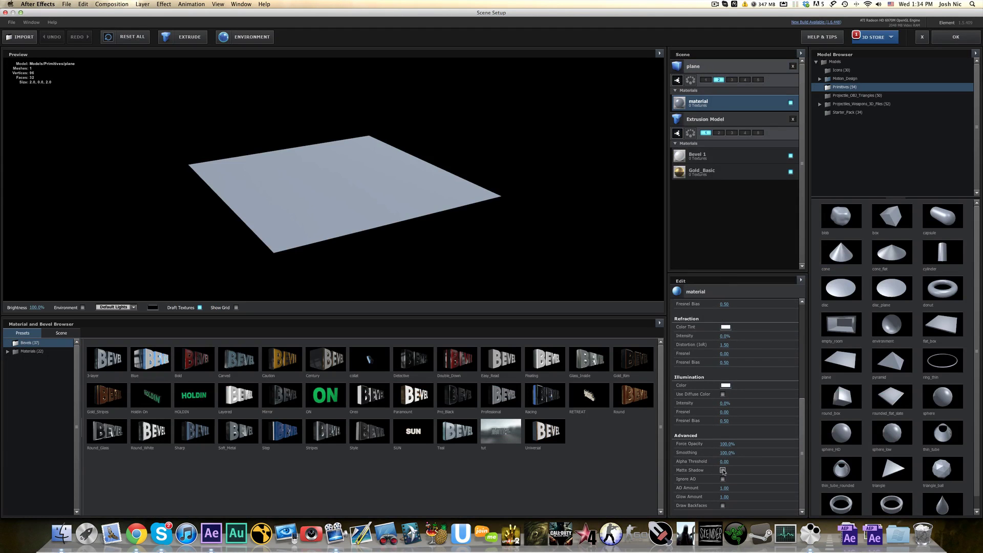
{"action": "left_click", "coordinate": [723, 470]}
{"action": "left_click", "coordinate": [955, 37]}
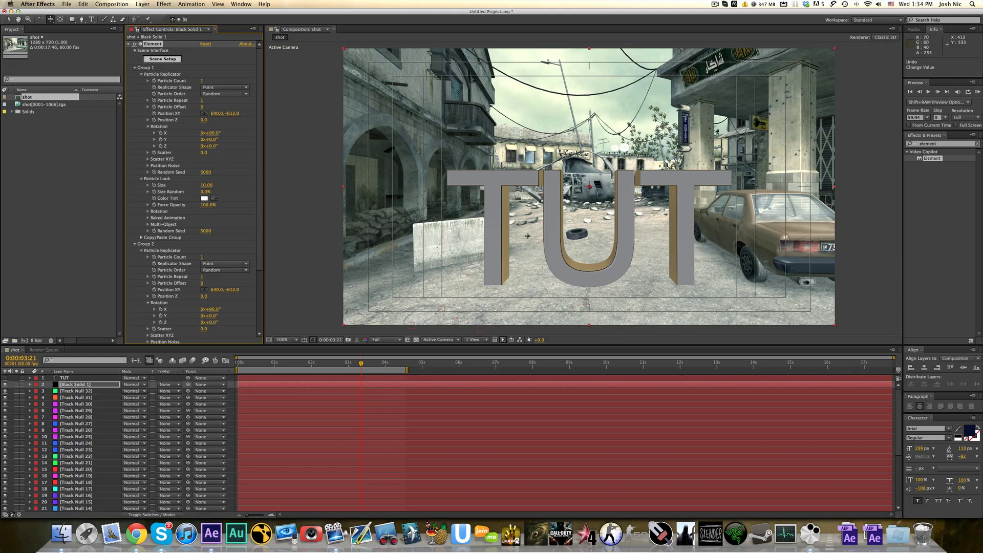
Enable Element's SSAO ambient occlusion and raise its intensity to 10
{"action": "scroll", "coordinate": [135, 292], "scroll_direction": "down", "scroll_amount": 5}
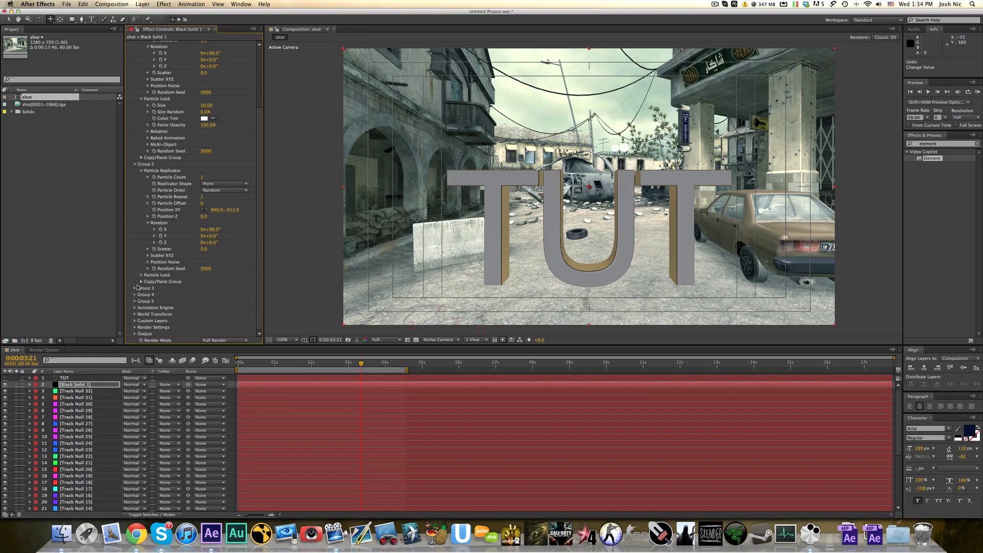
{"action": "left_click", "coordinate": [135, 327]}
{"action": "scroll", "coordinate": [143, 305], "scroll_direction": "down", "scroll_amount": 2}
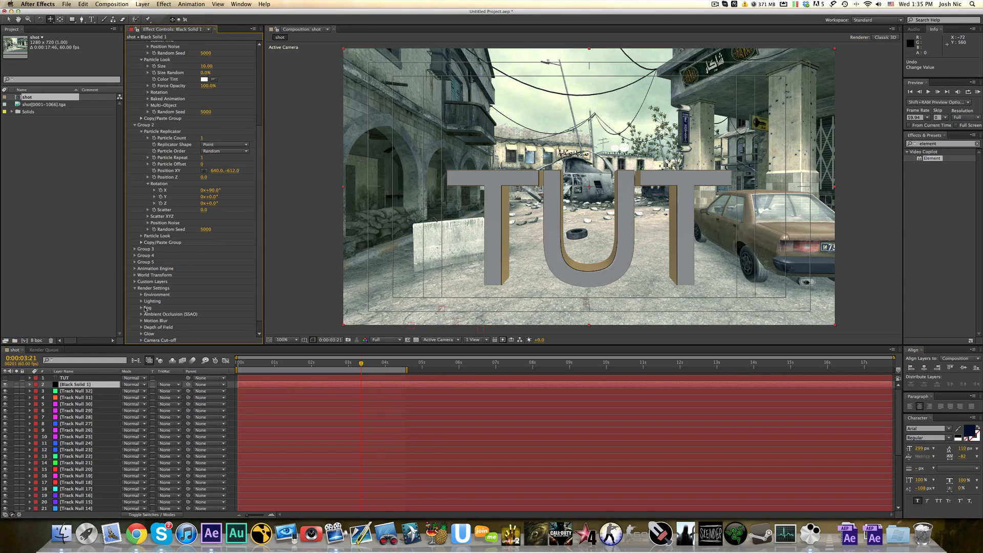
{"action": "left_click", "coordinate": [140, 314]}
{"action": "scroll", "coordinate": [140, 316], "scroll_direction": "down", "scroll_amount": 2}
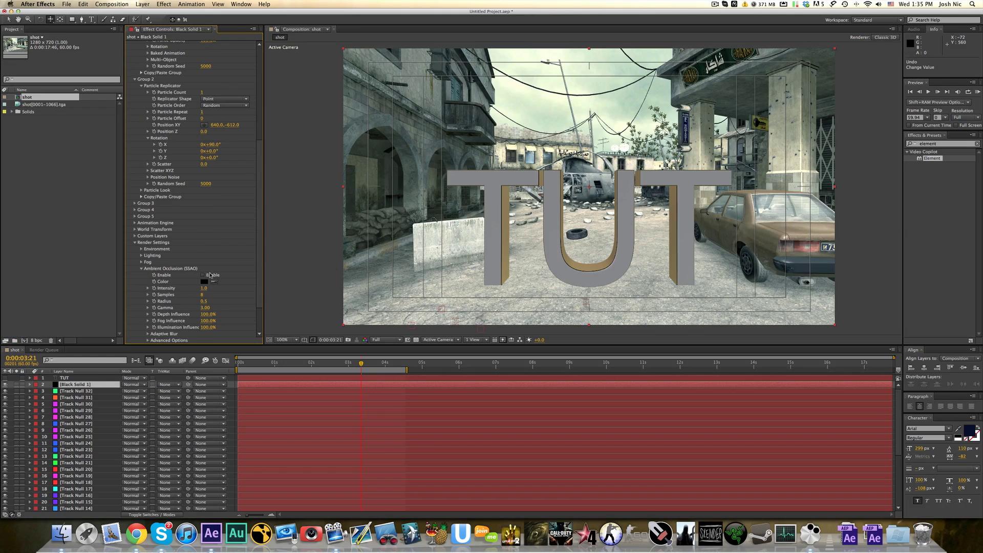
{"action": "left_click", "coordinate": [209, 275]}
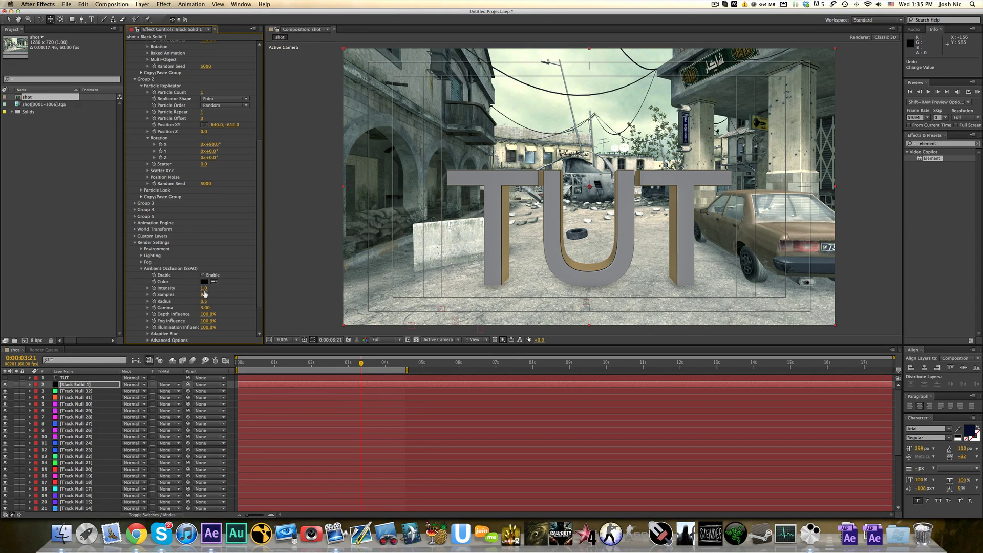
{"action": "left_click_drag", "start_coordinate": [209, 289], "coordinate": [236, 287]}
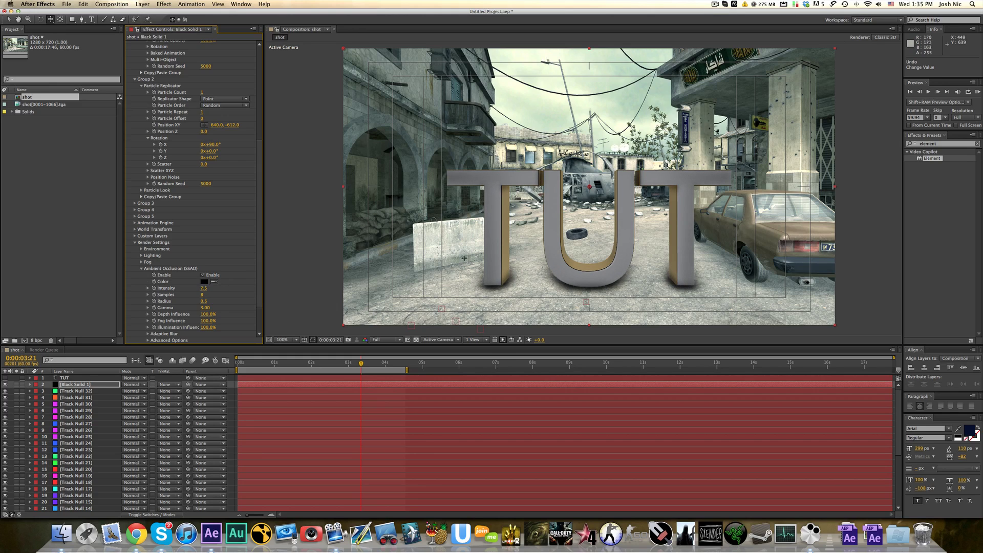
{"action": "scroll", "coordinate": [170, 48], "scroll_direction": "up", "scroll_amount": 10}
Assign the ground plane to render group 3 in Scene Setup
{"action": "left_click", "coordinate": [163, 60]}
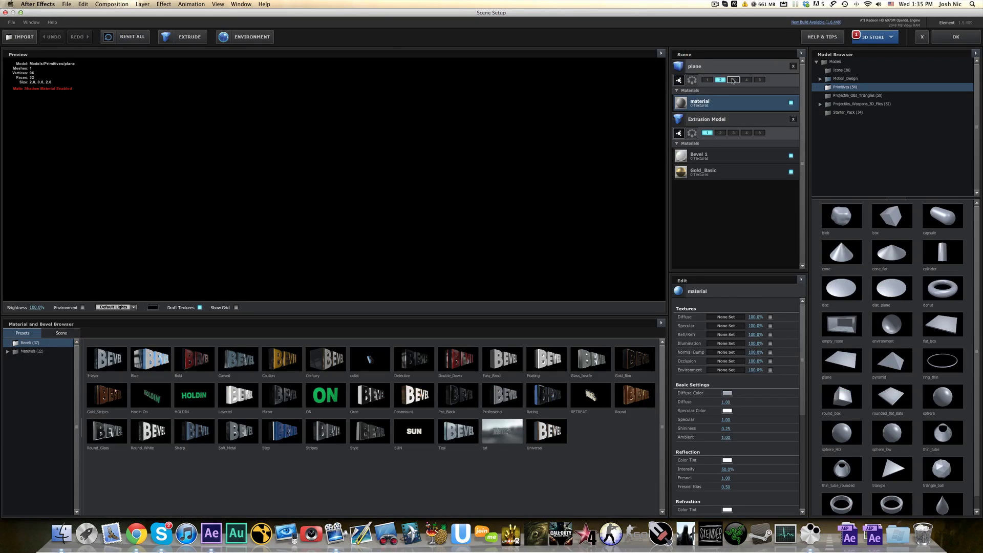
{"action": "left_click", "coordinate": [733, 80]}
{"action": "left_click", "coordinate": [956, 37]}
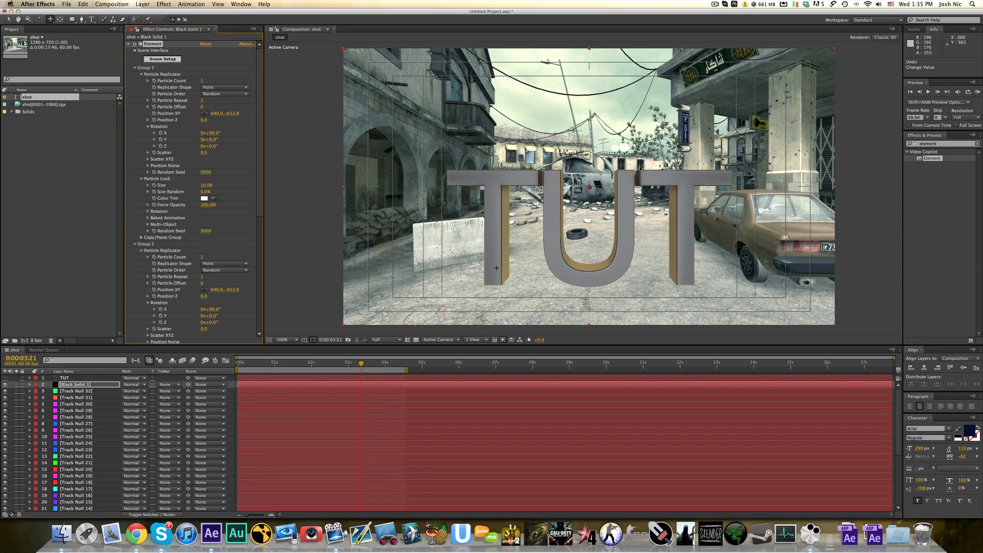
{"action": "left_click", "coordinate": [176, 59]}
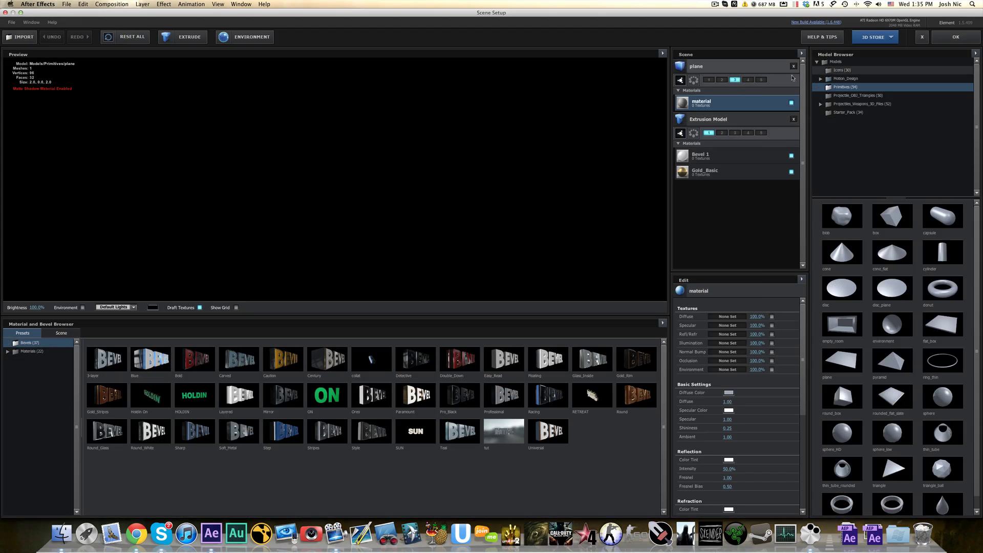
{"action": "left_click", "coordinate": [955, 37]}
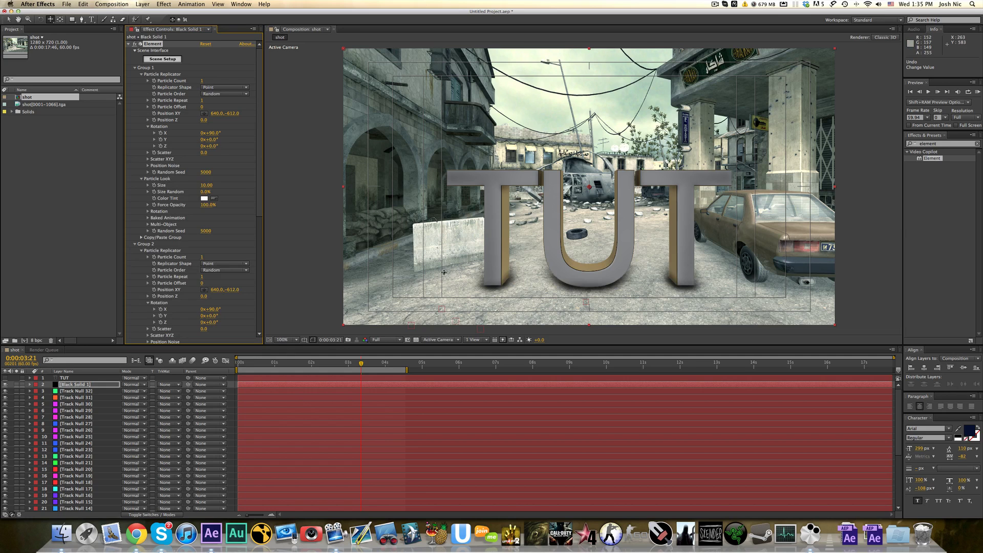
{"action": "left_click_drag", "start_coordinate": [269, 364], "coordinate": [254, 367]}
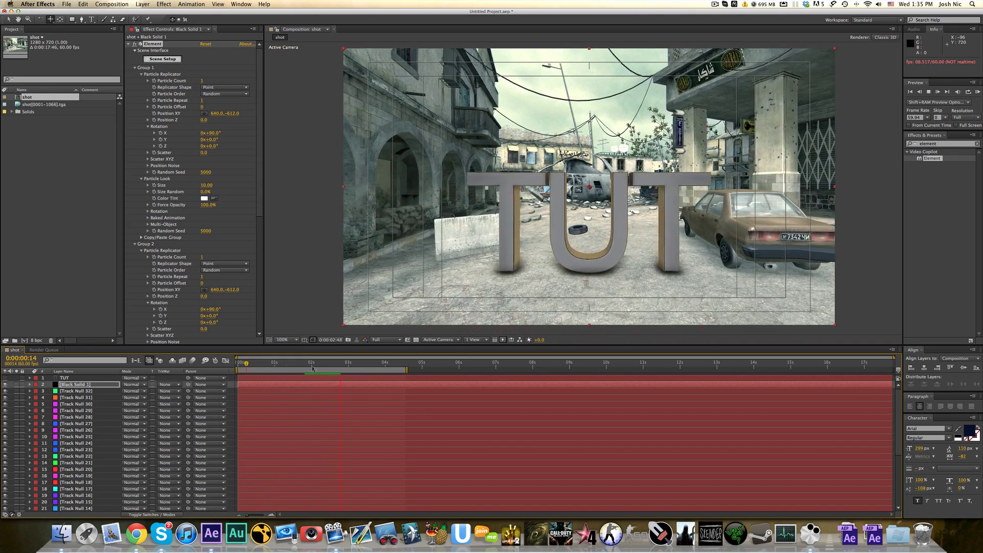
{"action": "left_click_drag", "start_coordinate": [261, 365], "coordinate": [332, 364]}
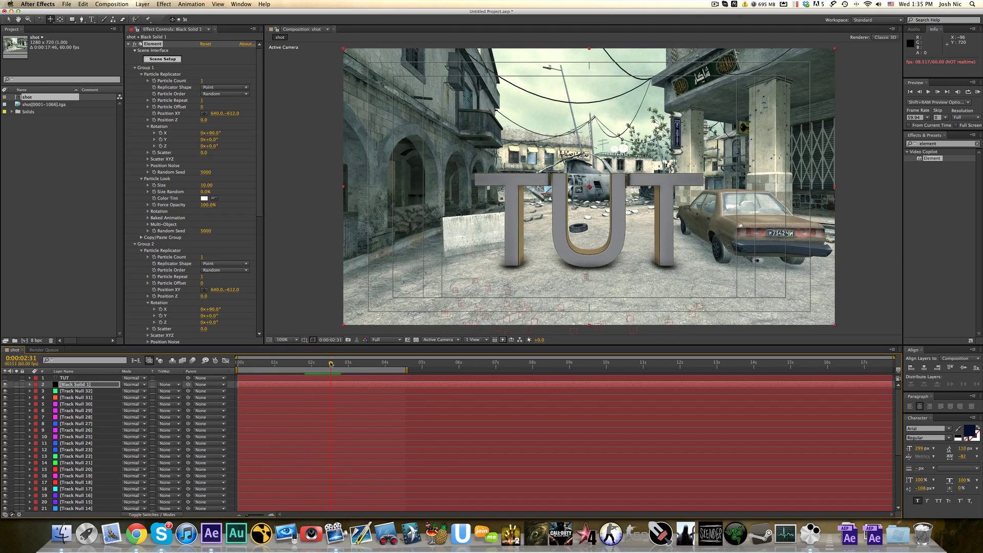
{"action": "scroll", "coordinate": [334, 399], "scroll_direction": "down", "scroll_amount": 5}
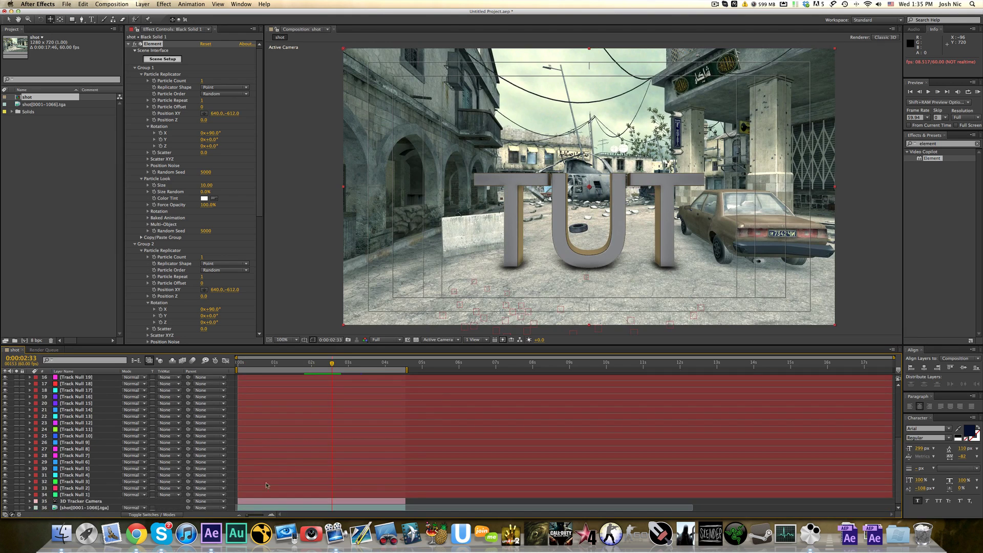
{"action": "left_click", "coordinate": [299, 501]}
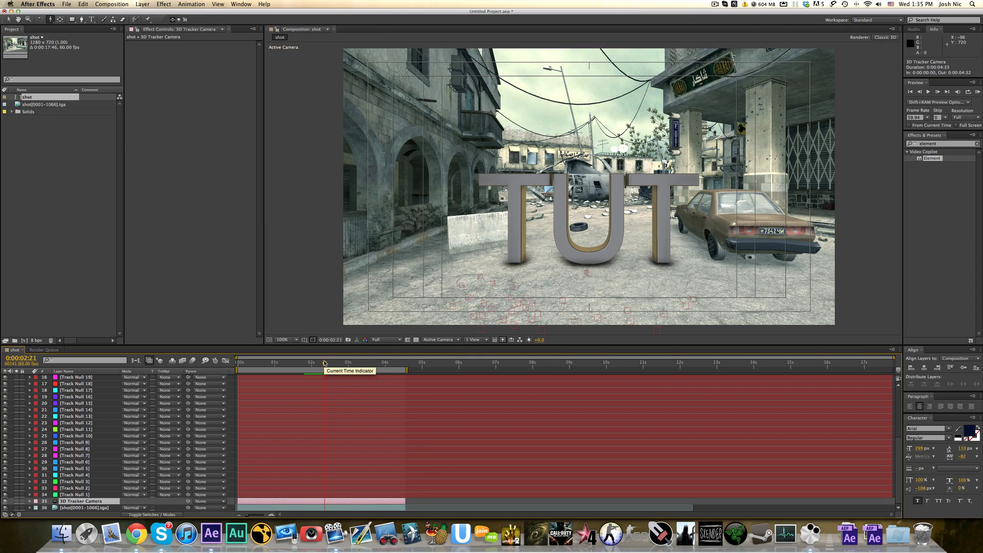
{"action": "key", "text": "space"}
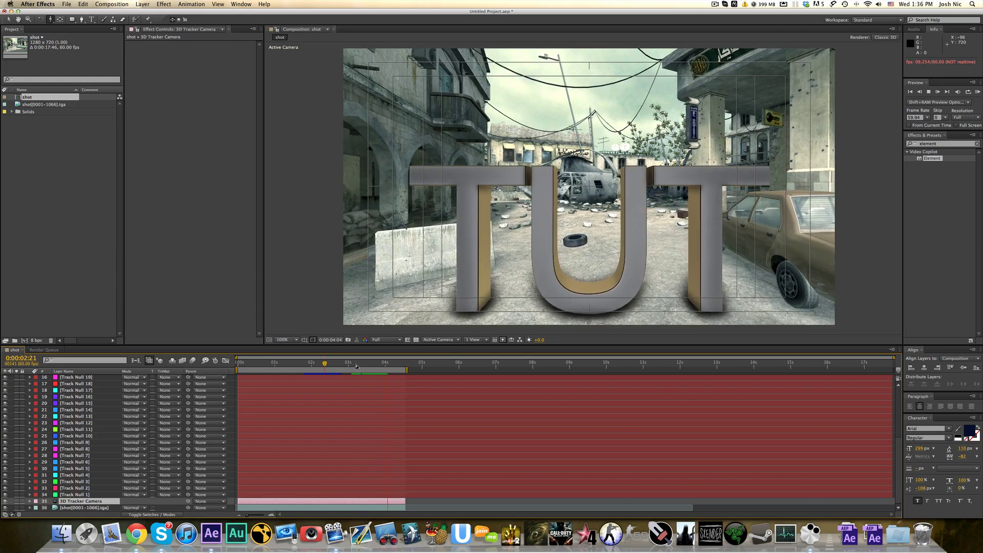
{"action": "left_click", "coordinate": [354, 365]}
{"action": "left_click_drag", "start_coordinate": [350, 365], "coordinate": [361, 367]}
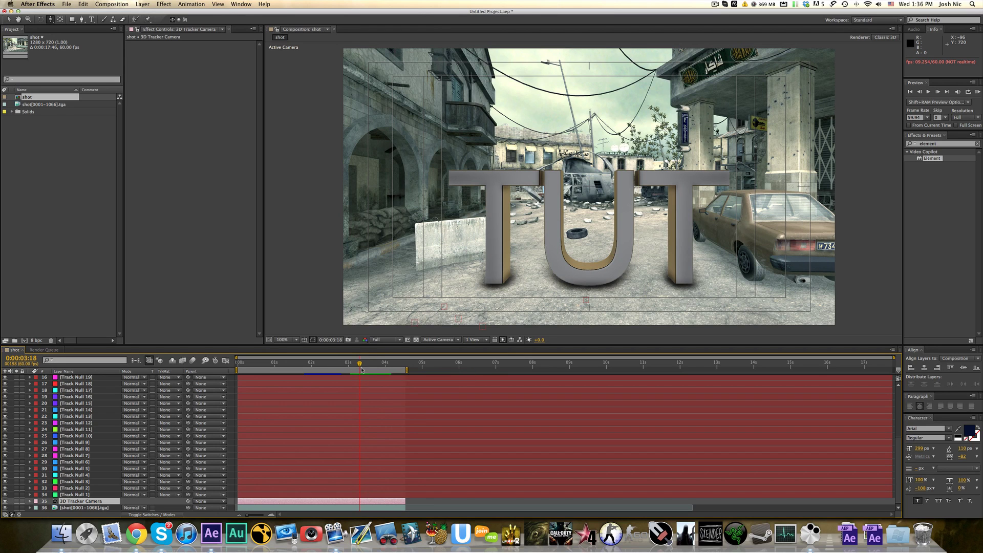
{"action": "left_click_drag", "start_coordinate": [361, 370], "coordinate": [365, 362]}
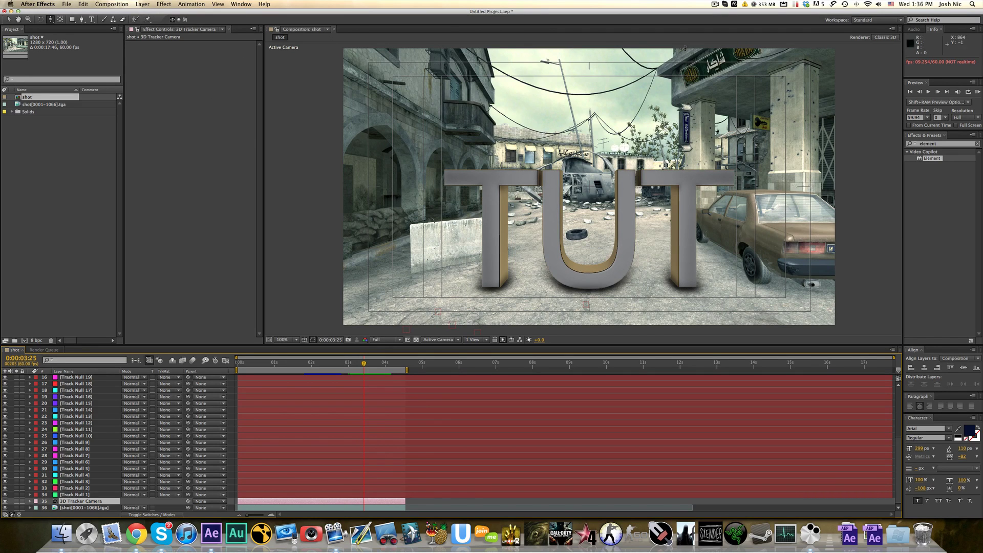
{"action": "key", "text": "space"}
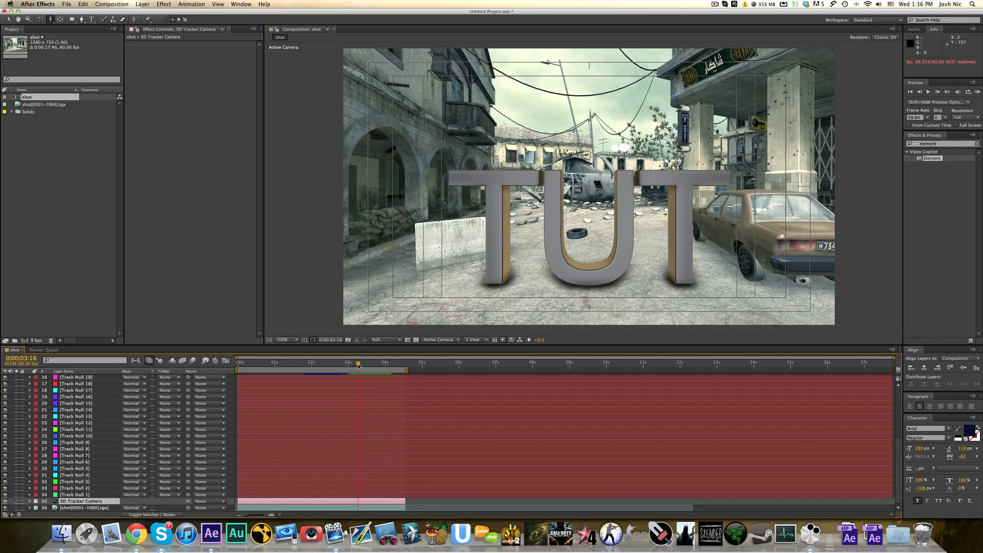
{"action": "left_click_drag", "start_coordinate": [384, 363], "coordinate": [350, 375]}
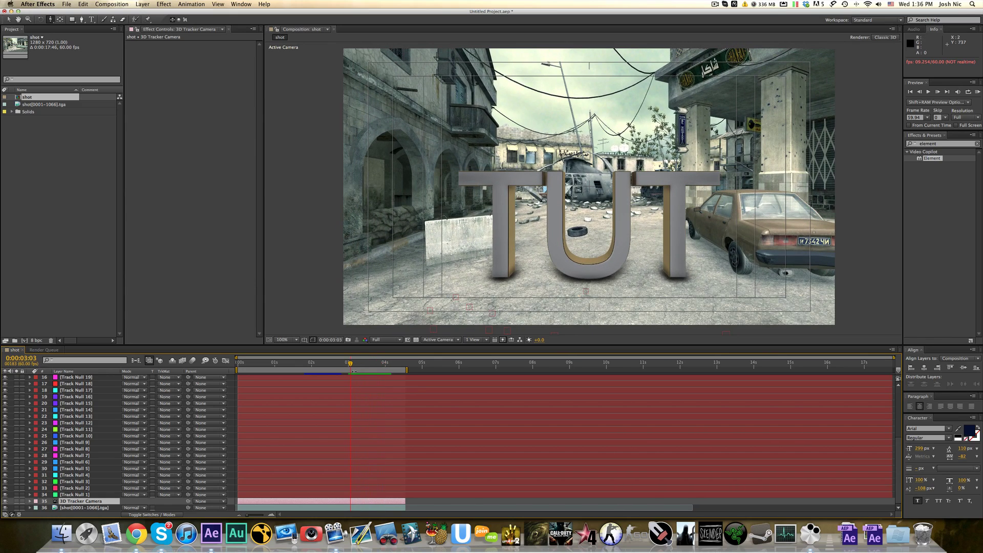